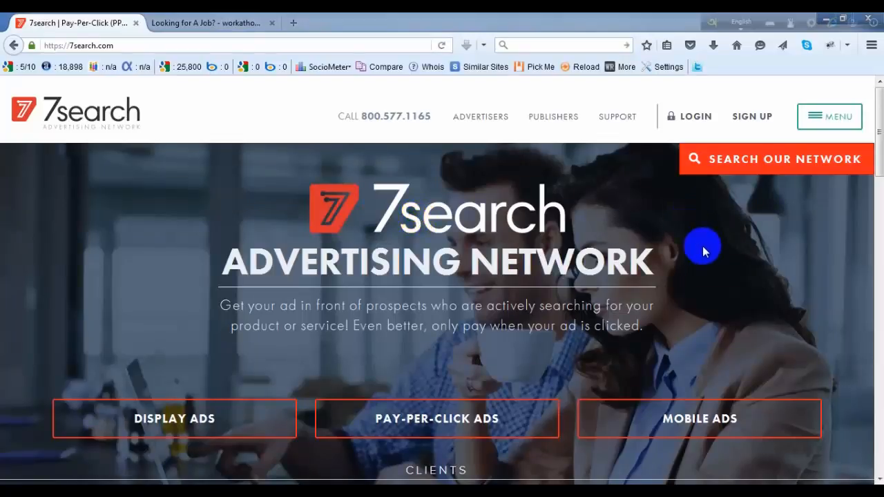
- Start advertising on 7search and get keyword results for "Make Money"
{"action": "left_click_drag", "start_coordinate": [880, 116], "coordinate": [868, 278]}
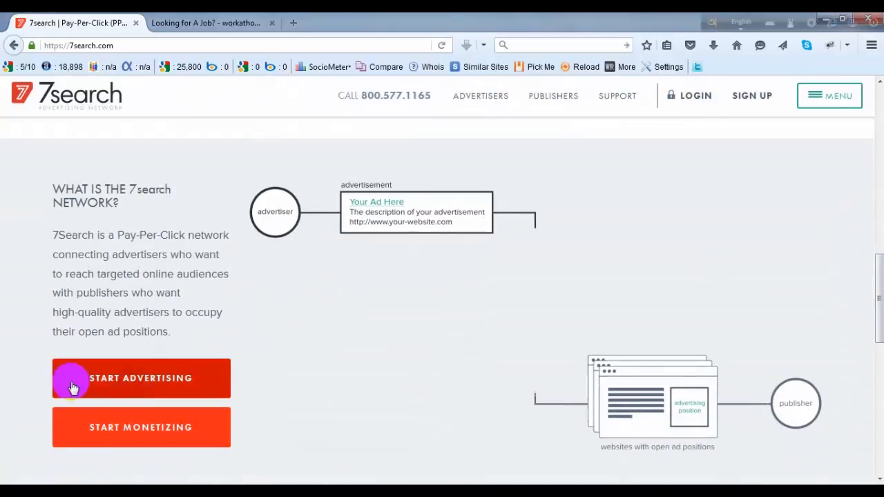
{"action": "left_click", "coordinate": [147, 386]}
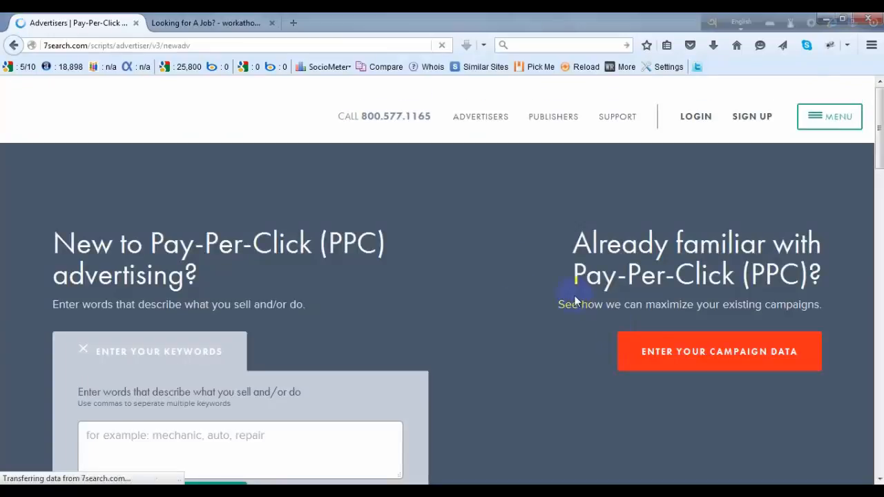
{"action": "scroll", "coordinate": [488, 247], "scroll_direction": "down", "scroll_amount": 4}
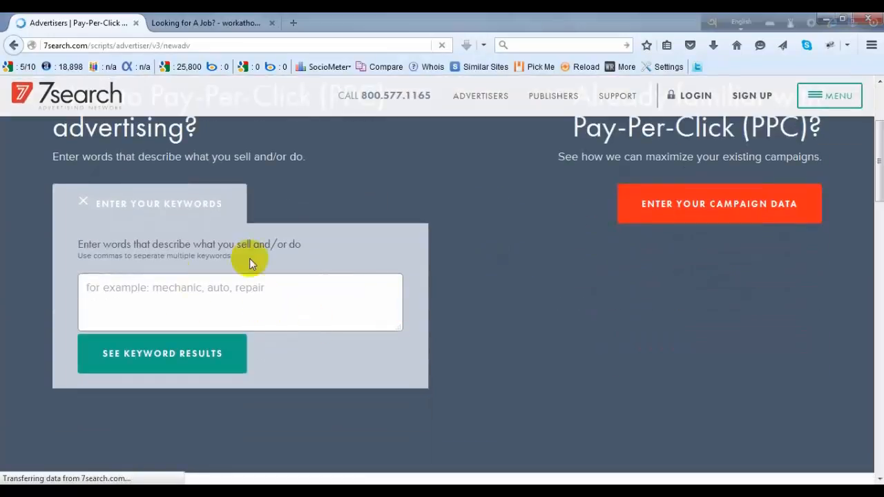
{"action": "left_click", "coordinate": [189, 304]}
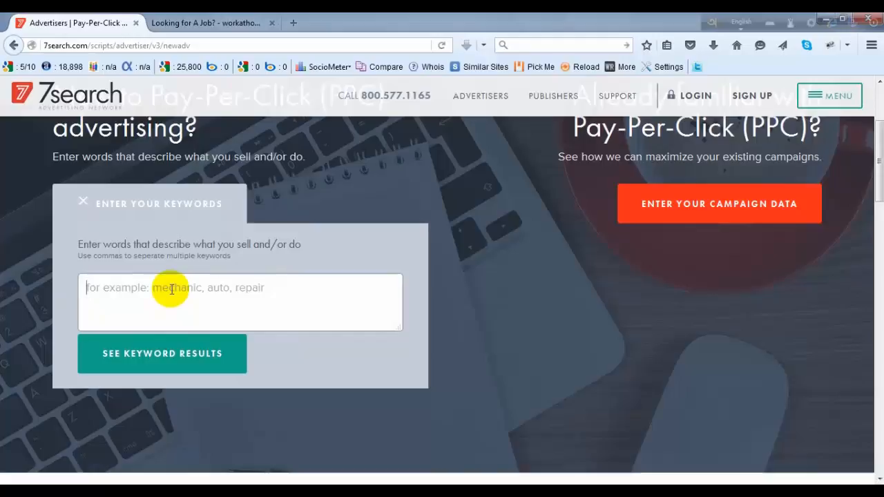
{"action": "type", "text": "Make"}
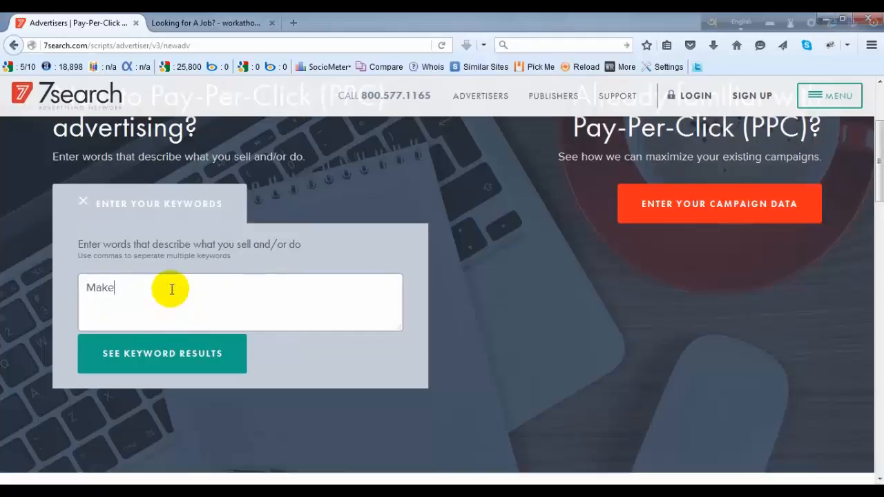
{"action": "type", "text": " Money"}
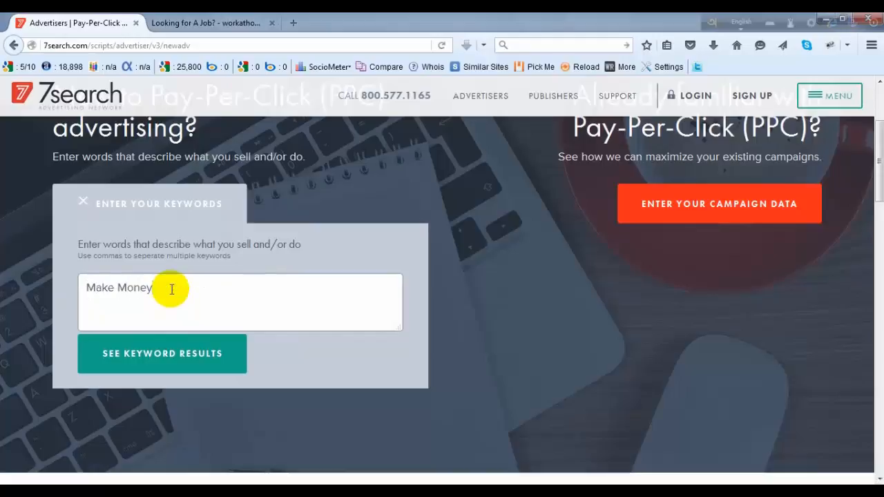
{"action": "left_click", "coordinate": [182, 354]}
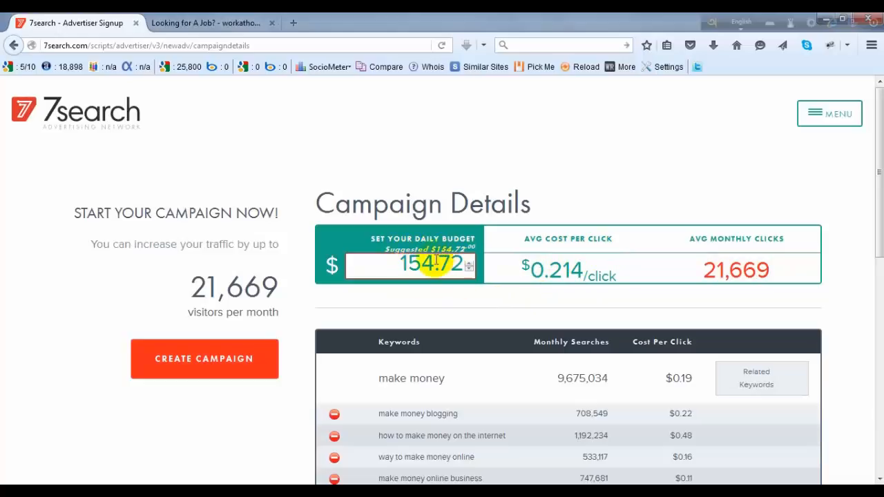
- Examine the suggested daily budget, average click cost and monthly clicks, and the keyword list in the campaign details
{"action": "left_click_drag", "start_coordinate": [434, 264], "coordinate": [377, 264]}
{"action": "left_click", "coordinate": [397, 303]}
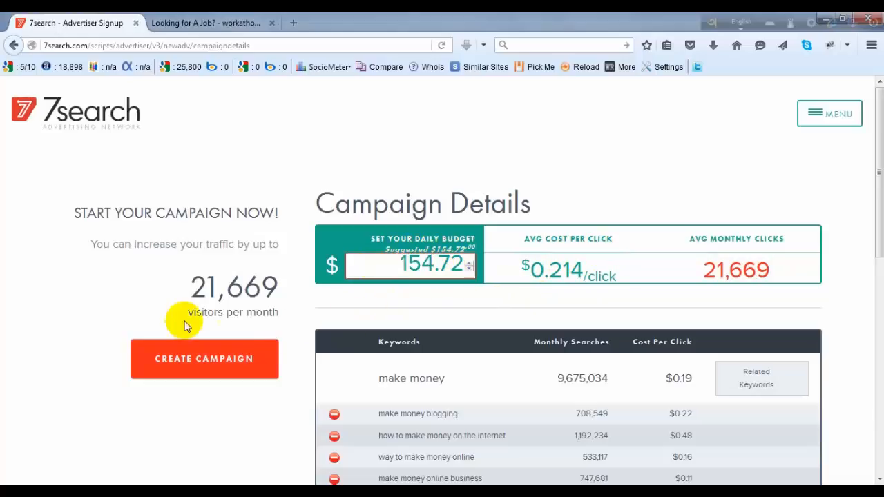
{"action": "left_click_drag", "start_coordinate": [180, 310], "coordinate": [833, 310]}
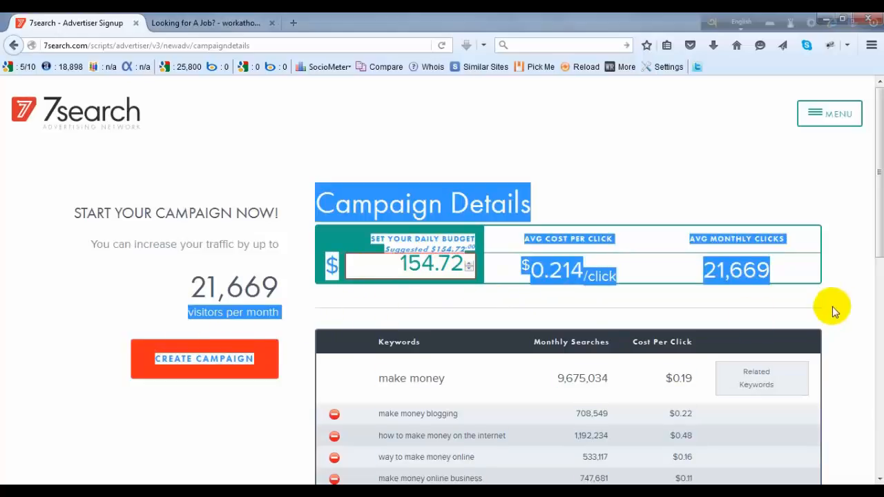
{"action": "scroll", "coordinate": [833, 304], "scroll_direction": "down", "scroll_amount": 1}
{"action": "scroll", "coordinate": [831, 299], "scroll_direction": "down", "scroll_amount": 1}
{"action": "scroll", "coordinate": [426, 326], "scroll_direction": "down", "scroll_amount": 2}
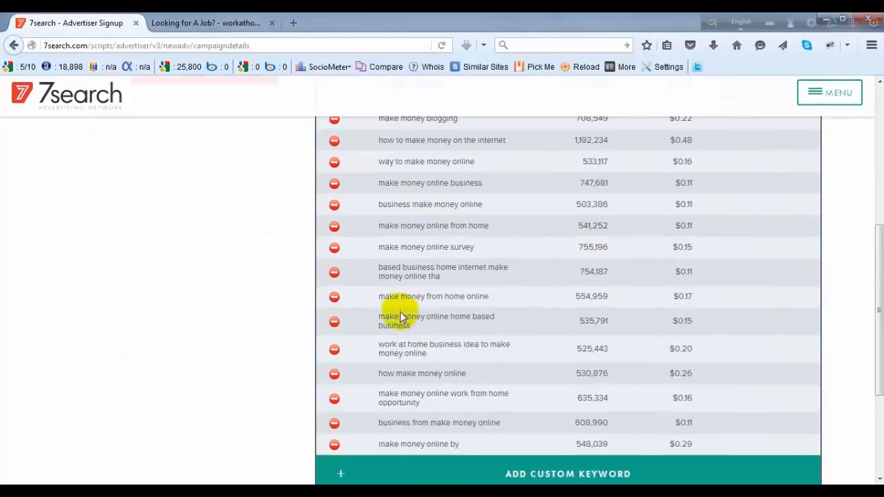
{"action": "scroll", "coordinate": [409, 337], "scroll_direction": "down", "scroll_amount": 2}
{"action": "scroll", "coordinate": [409, 337], "scroll_direction": "up", "scroll_amount": 3}
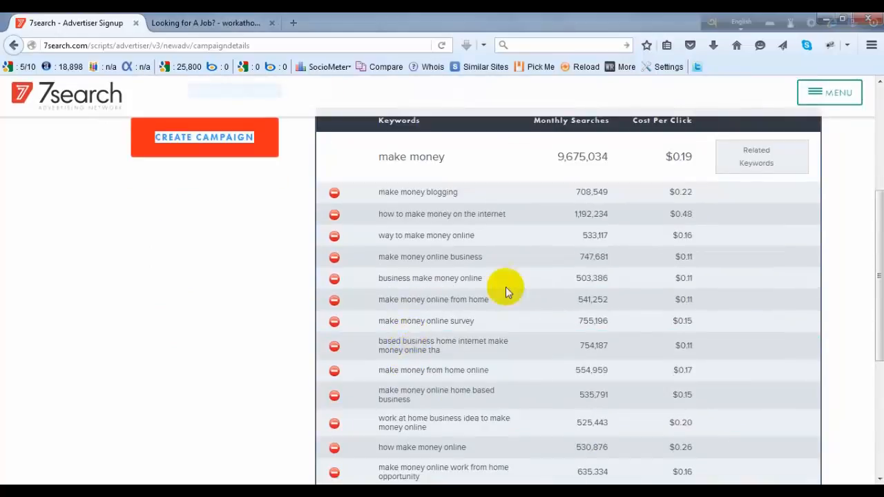
{"action": "scroll", "coordinate": [683, 239], "scroll_direction": "up", "scroll_amount": 1}
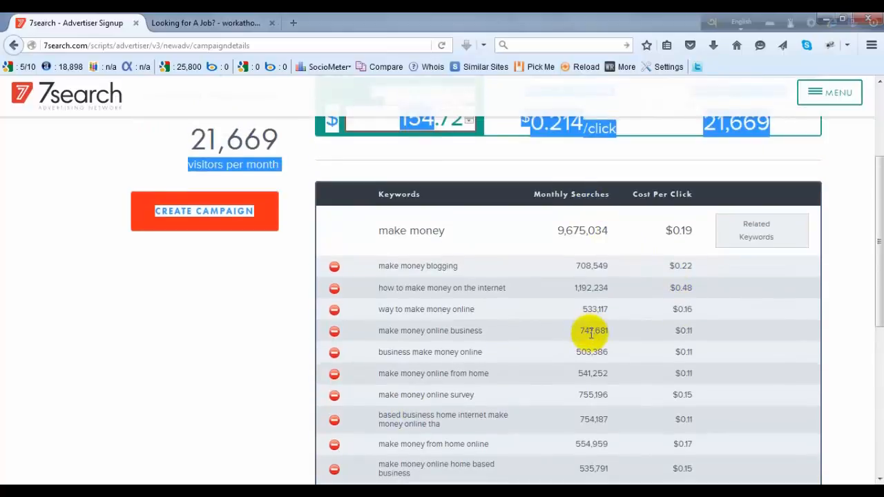
{"action": "scroll", "coordinate": [591, 334], "scroll_direction": "down", "scroll_amount": 4}
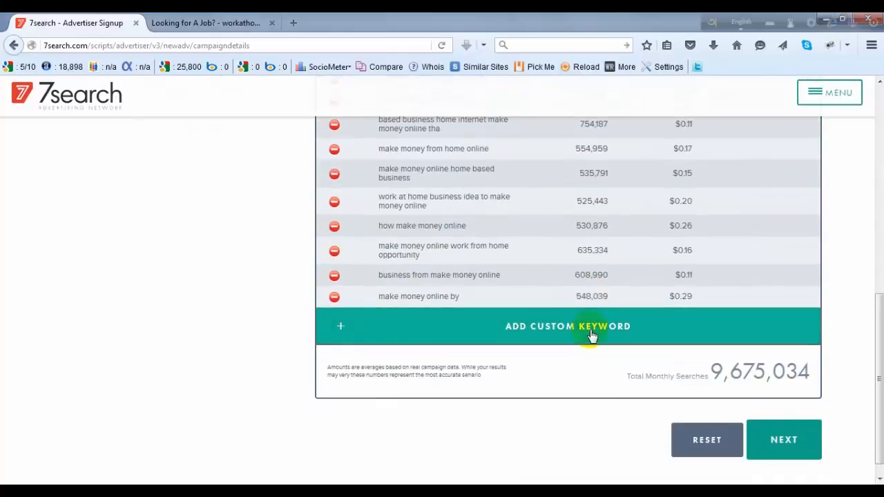
{"action": "scroll", "coordinate": [591, 334], "scroll_direction": "up", "scroll_amount": 6}
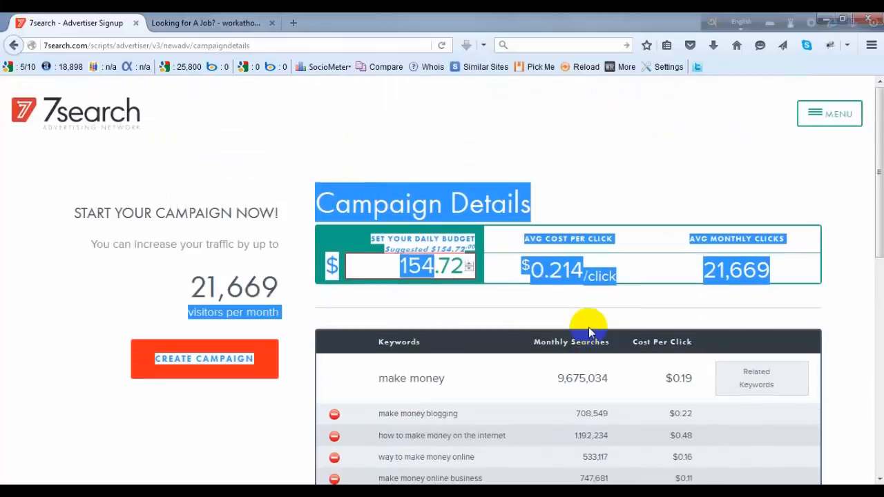
{"action": "left_click", "coordinate": [849, 283]}
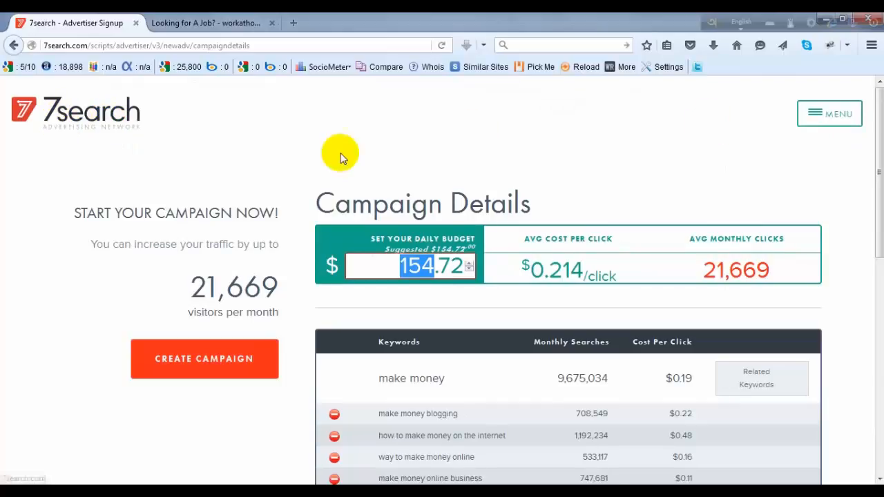
- Return to the 7search home page and open the advertiser signup form
{"action": "left_click", "coordinate": [78, 121]}
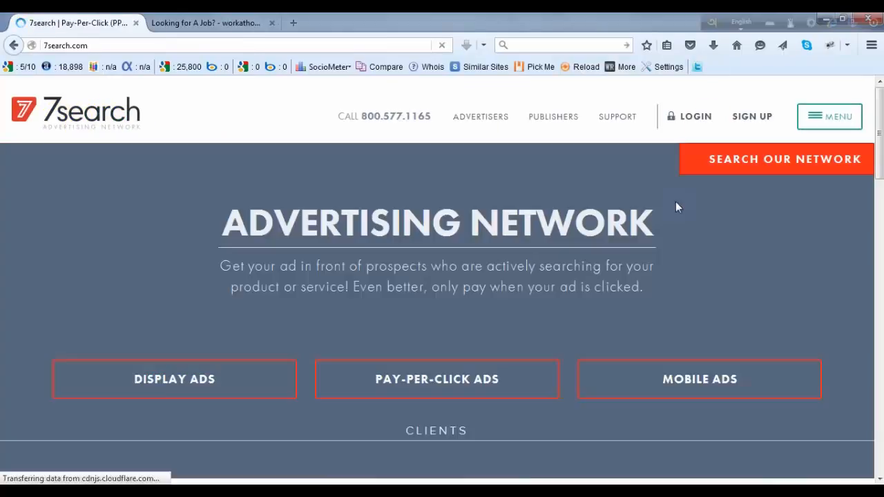
{"action": "left_click", "coordinate": [750, 116]}
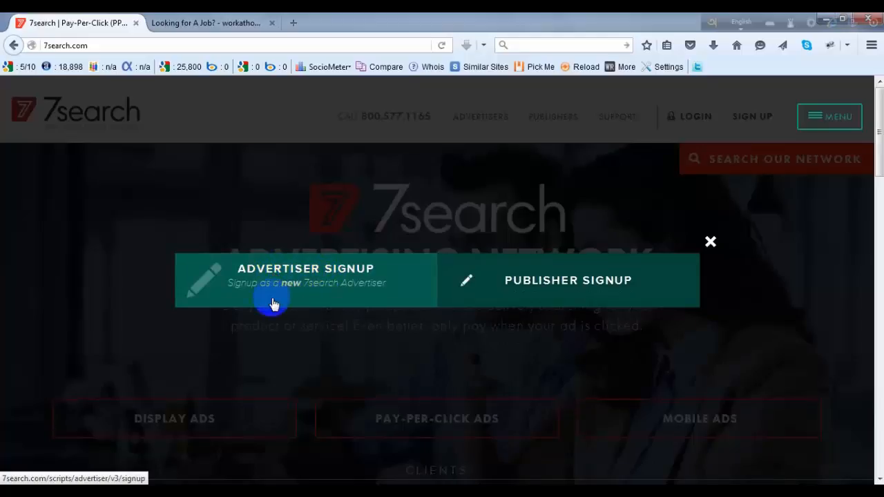
{"action": "left_click", "coordinate": [259, 271]}
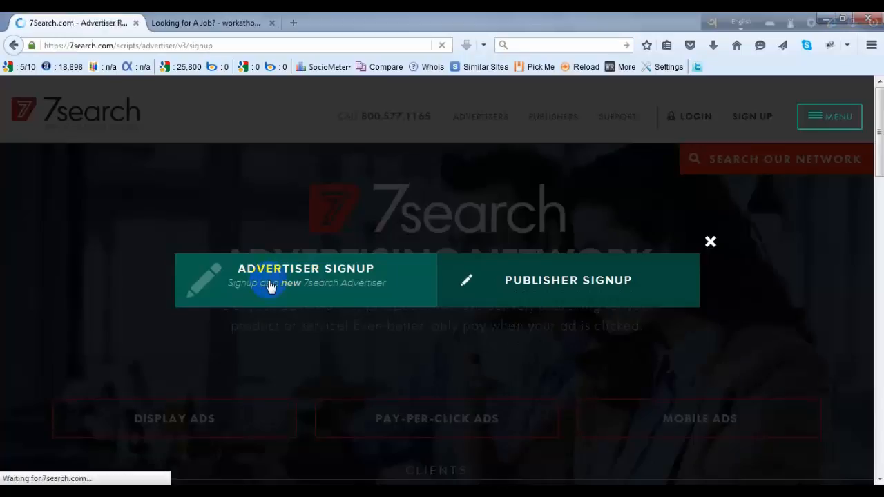
- Clear the prefilled email and password on the signup form and enter the account's email address
{"action": "key", "text": "ctrl+a"}
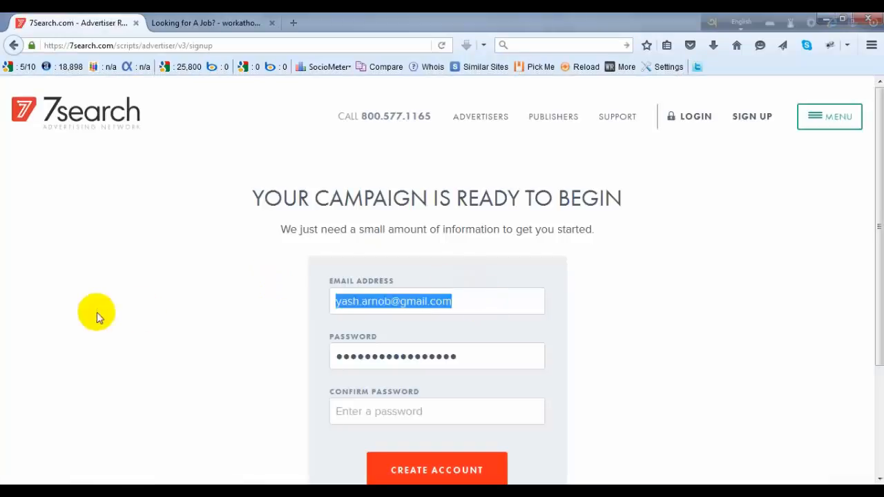
{"action": "key", "text": "BackSpace"}
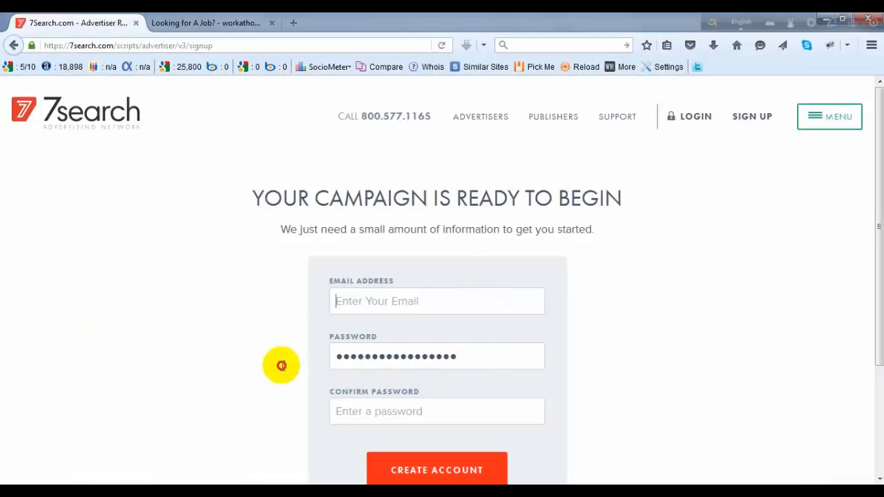
{"action": "key", "text": "Tab"}
{"action": "key", "text": "BackSpace"}
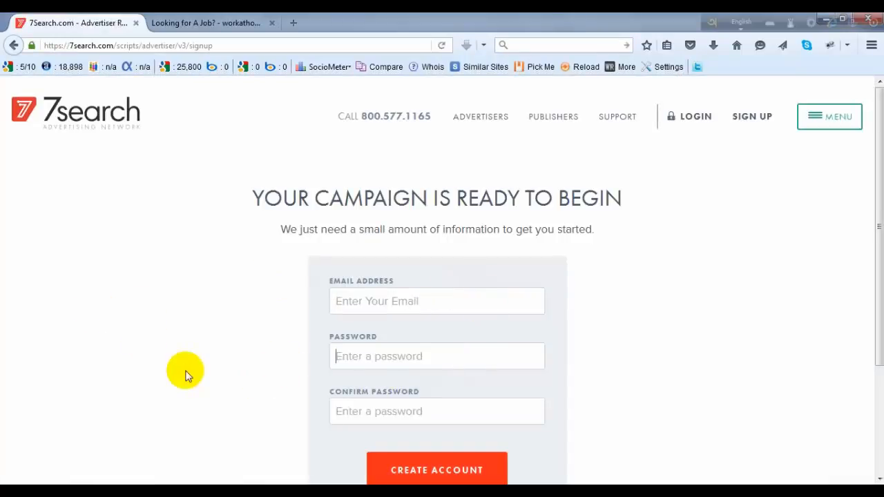
{"action": "left_click", "coordinate": [439, 305]}
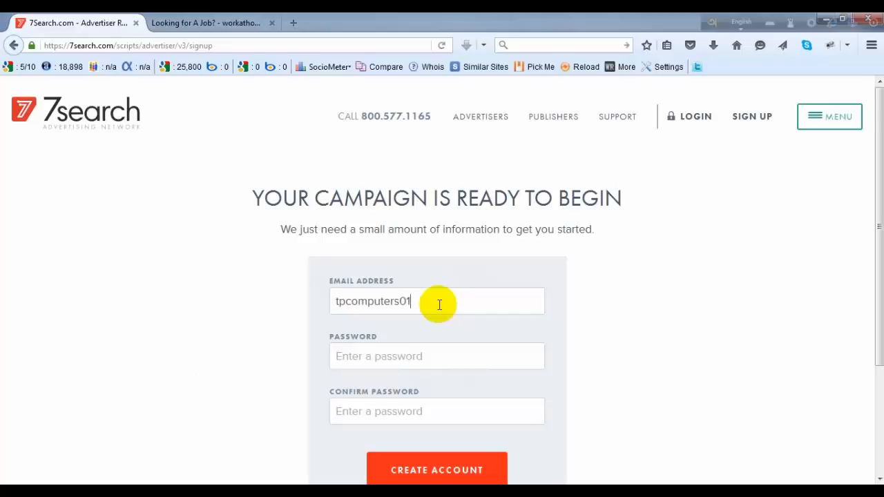
- Enter and confirm the account password, and create the advertiser account
{"action": "left_click", "coordinate": [436, 354]}
{"action": "type", "text": "••"}
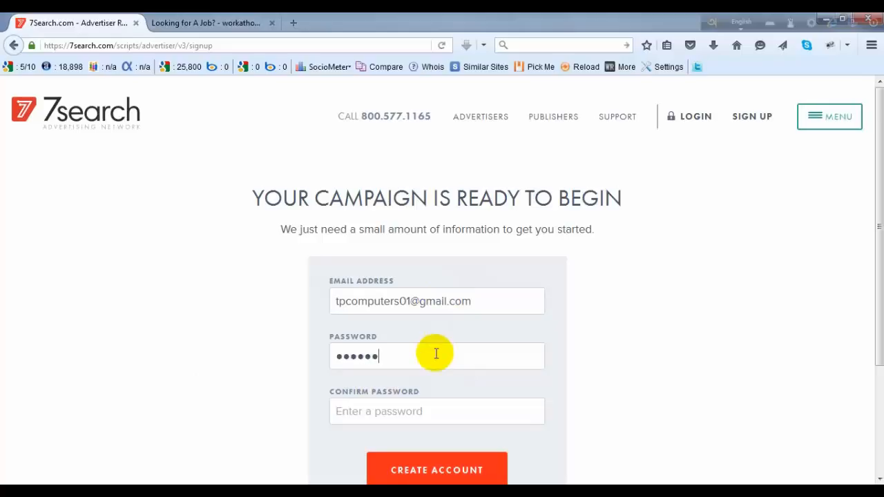
{"action": "type", "text": "••••••••"}
{"action": "key", "text": "ctrl+a"}
{"action": "type", "text": "•••••••"}
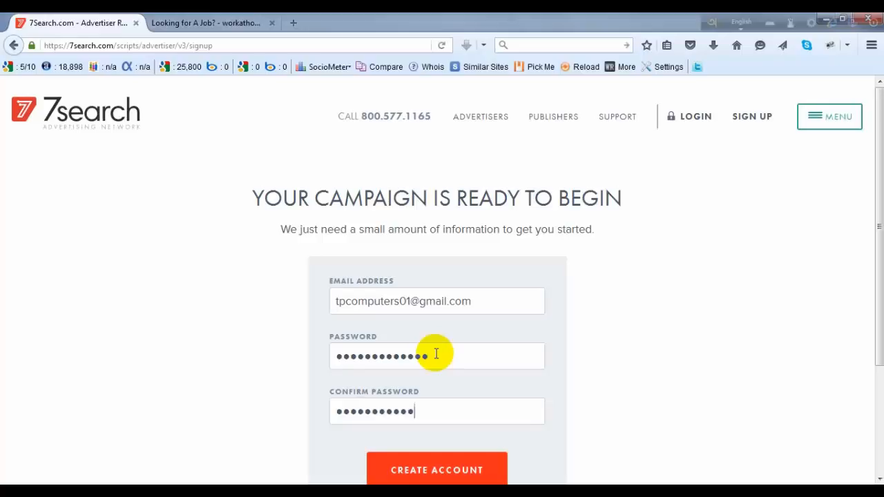
{"action": "type", "text": "••"}
{"action": "scroll", "coordinate": [690, 221], "scroll_direction": "down", "scroll_amount": 3}
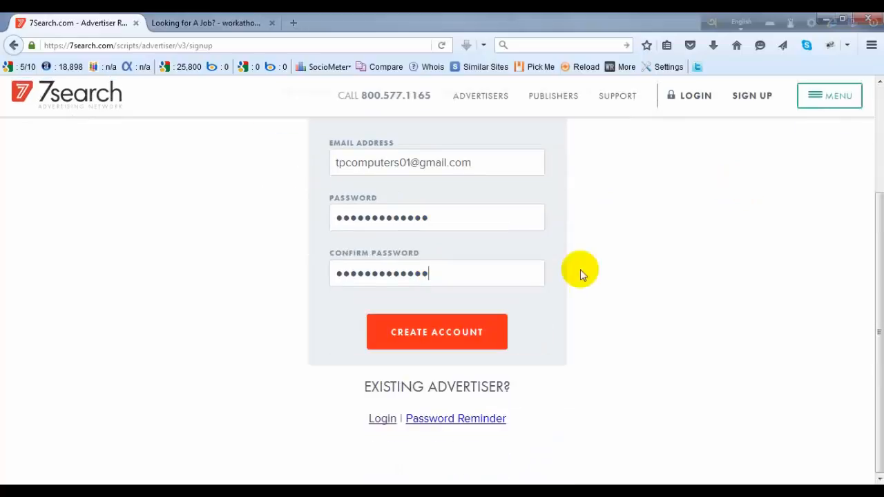
{"action": "left_click", "coordinate": [435, 333]}
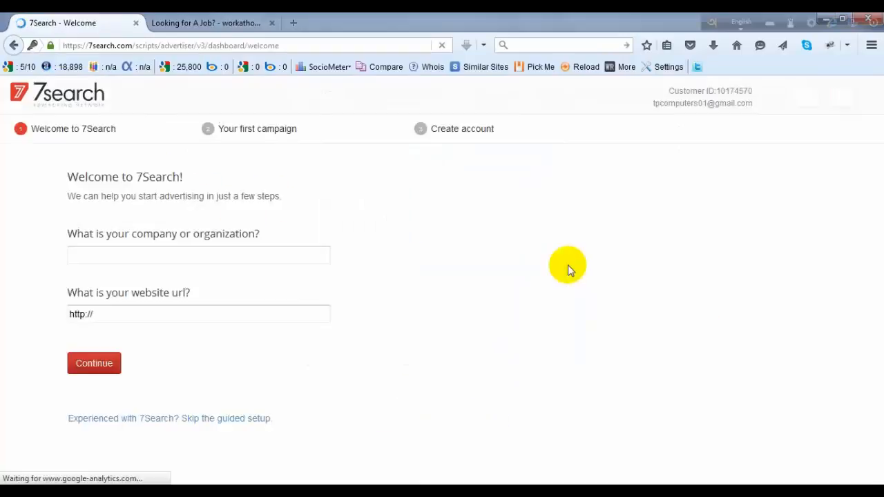
{"action": "left_click", "coordinate": [132, 259]}
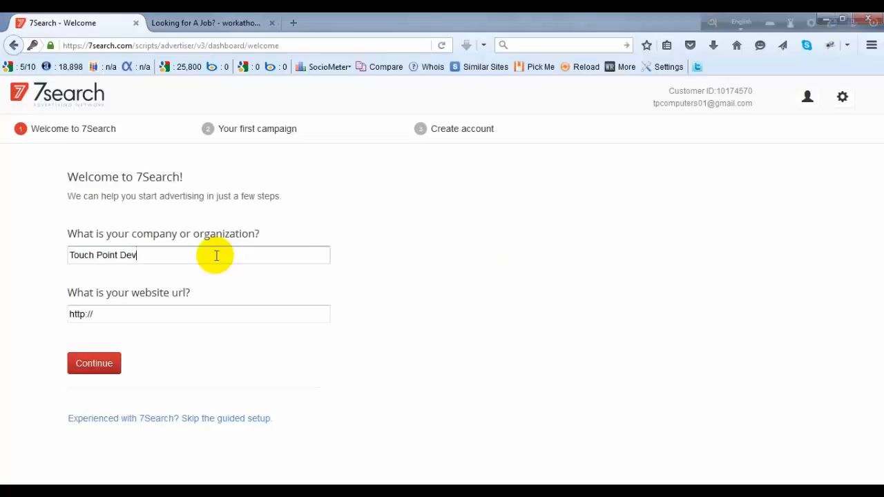
{"action": "key", "text": "Tab"}
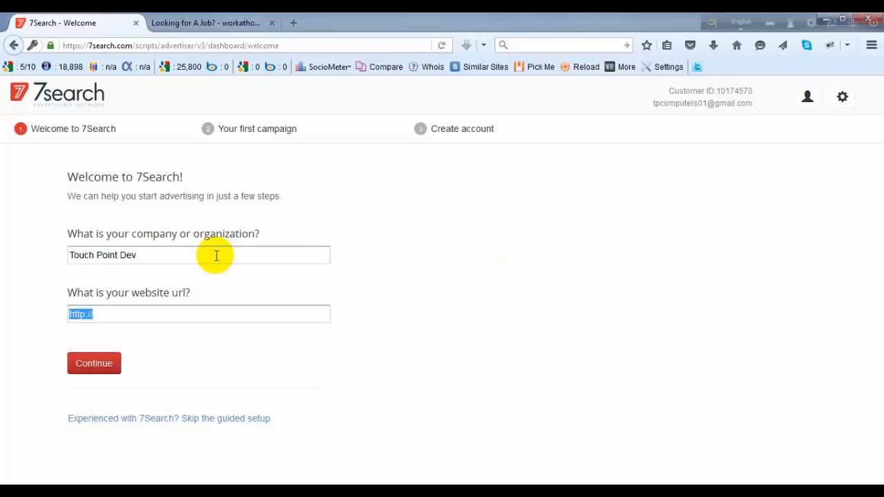
{"action": "left_click", "coordinate": [182, 309]}
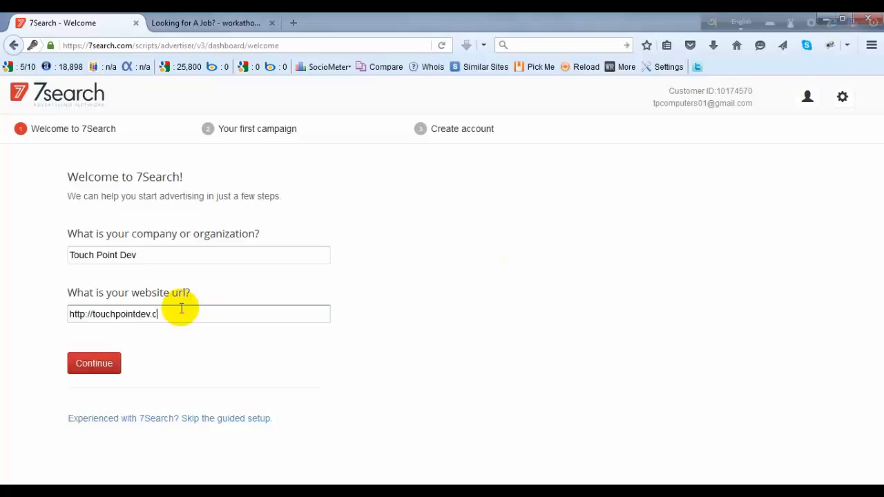
{"action": "left_click", "coordinate": [95, 363]}
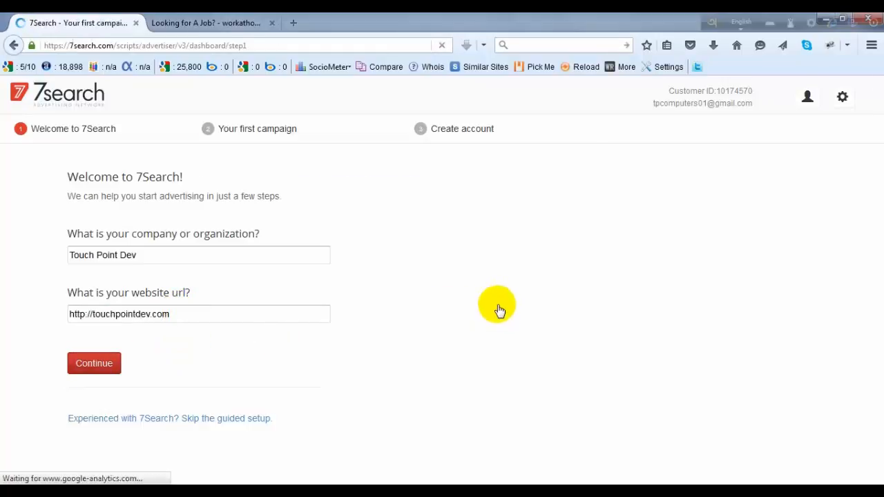
- Review the keyword search section and the final keywords listed for the first campaign
{"action": "left_click", "coordinate": [227, 303]}
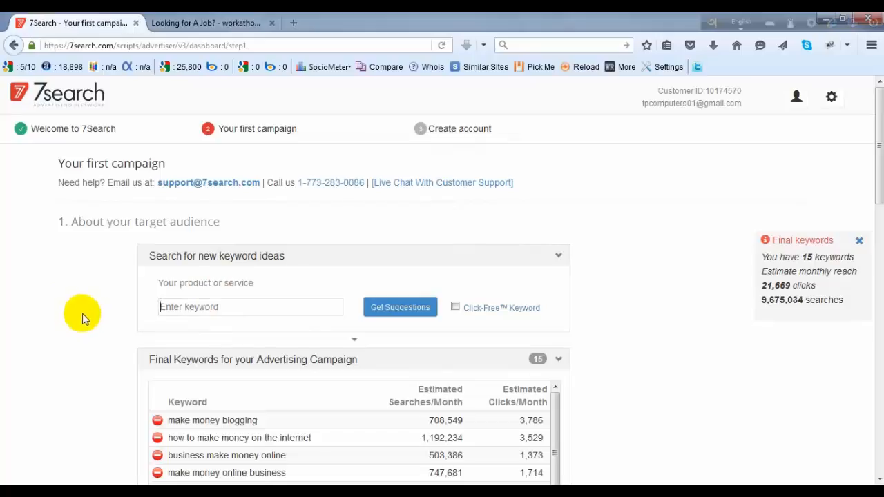
{"action": "scroll", "coordinate": [286, 241], "scroll_direction": "down", "scroll_amount": 3}
{"action": "left_click", "coordinate": [265, 152]}
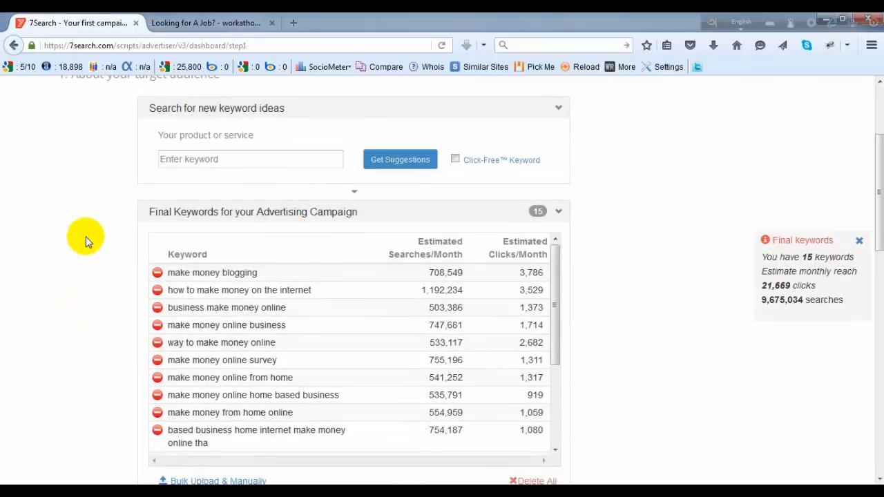
{"action": "scroll", "coordinate": [84, 237], "scroll_direction": "up", "scroll_amount": 3}
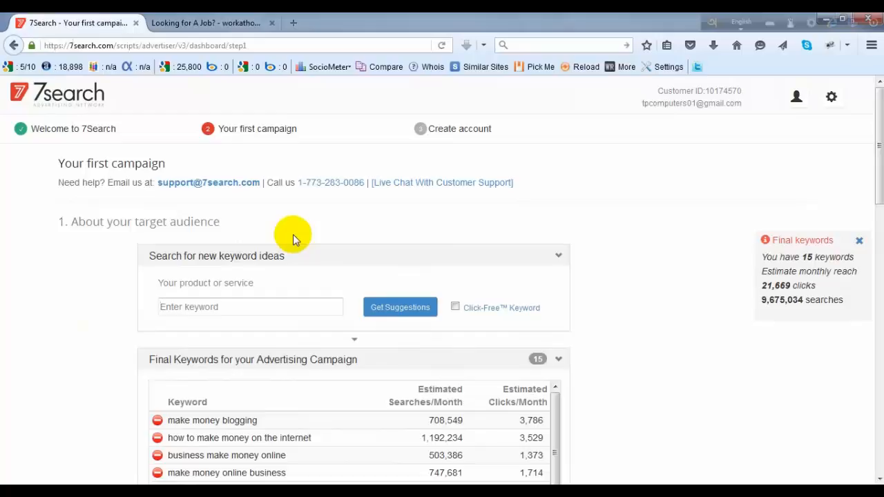
- Open the 7search logo link in a new browser tab
{"action": "left_click", "coordinate": [271, 309]}
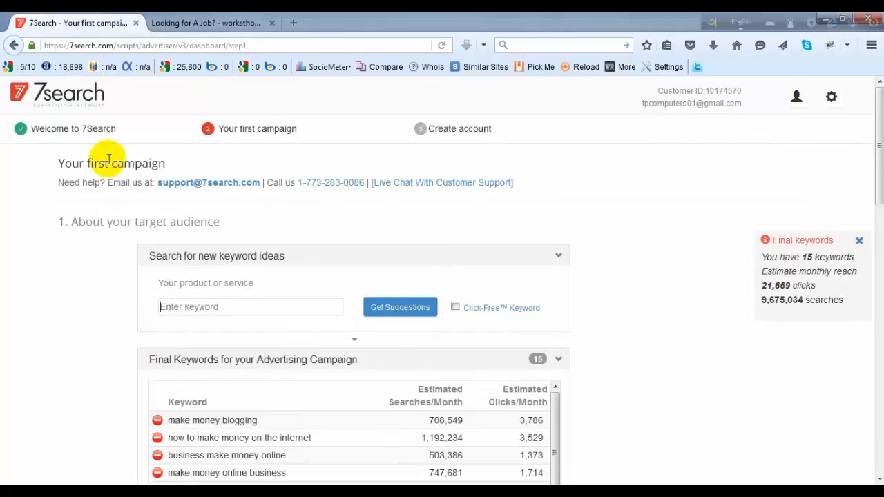
{"action": "right_click", "coordinate": [79, 98]}
{"action": "left_click", "coordinate": [89, 103]}
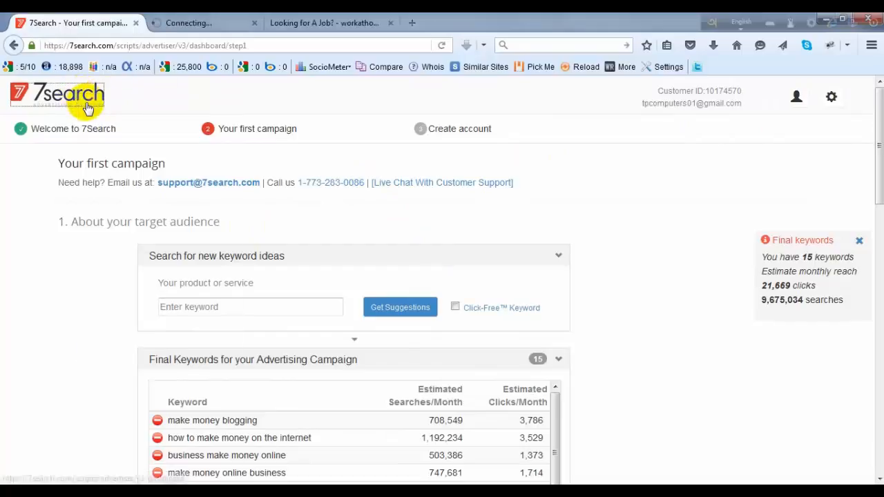
- Check the newly opened 7Search welcome page, and return to the first campaign's keyword section
{"action": "left_click", "coordinate": [197, 23]}
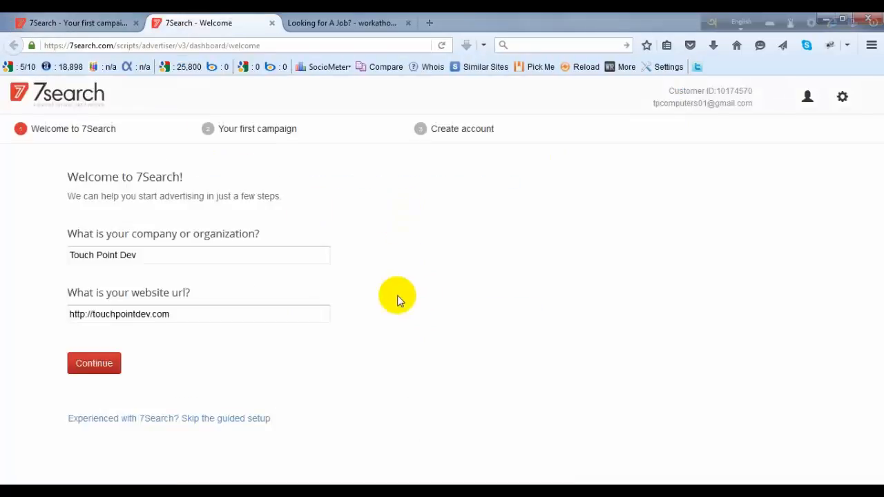
{"action": "left_click", "coordinate": [81, 25]}
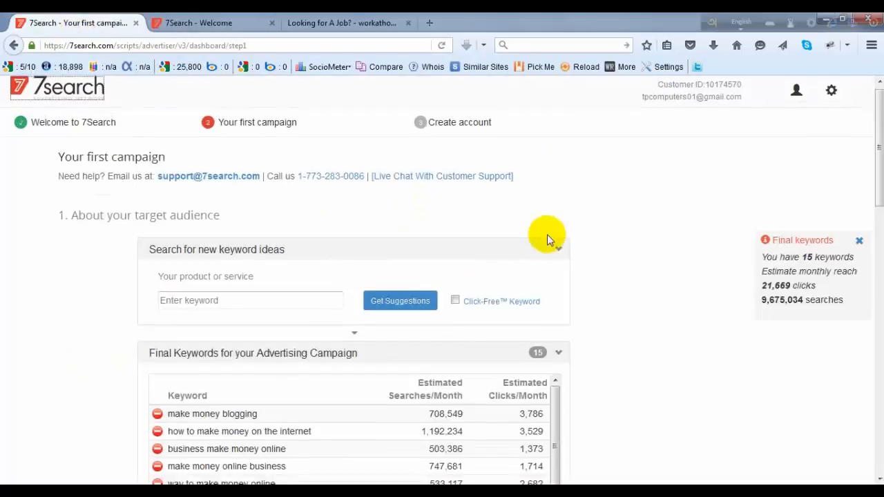
{"action": "scroll", "coordinate": [546, 237], "scroll_direction": "down", "scroll_amount": 3}
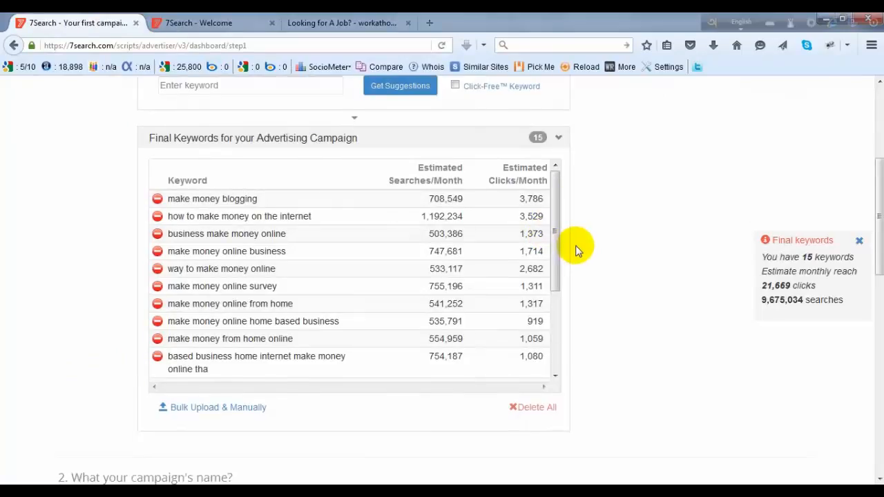
{"action": "scroll", "coordinate": [577, 250], "scroll_direction": "up", "scroll_amount": 3}
- Request keyword suggestions for the product or service Make Money
{"action": "left_click", "coordinate": [233, 236]}
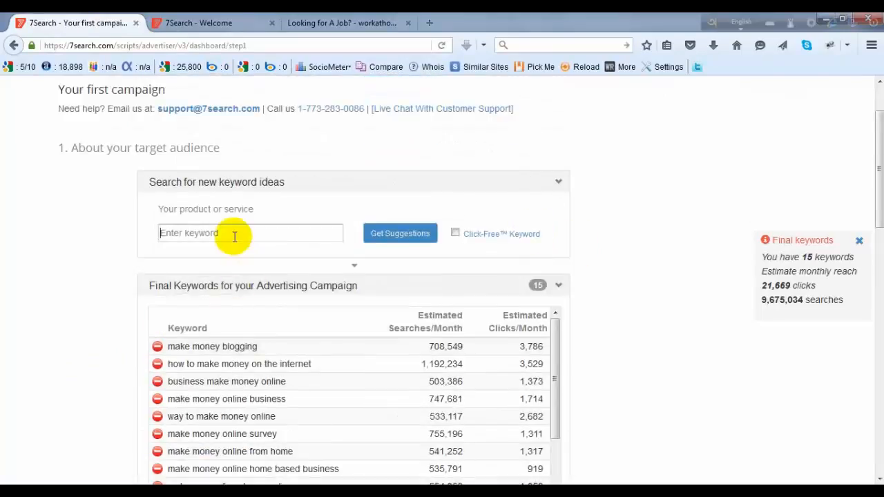
{"action": "type", "text": "N"}
{"action": "key", "text": "BackSpace"}
{"action": "type", "text": "Make mon"}
{"action": "key", "text": "BackSpace"}
{"action": "key", "text": "BackSpace"}
{"action": "type", "text": "oney"}
{"action": "left_click", "coordinate": [402, 234]}
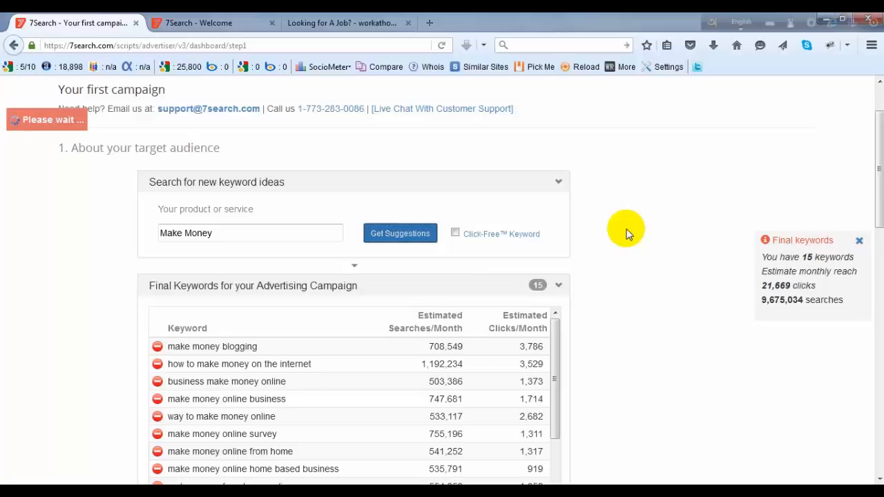
- Remove make money blogging, how to make money on the internet, business make money online and make money online from home from the final keywords
{"action": "scroll", "coordinate": [562, 270], "scroll_direction": "down", "scroll_amount": 3}
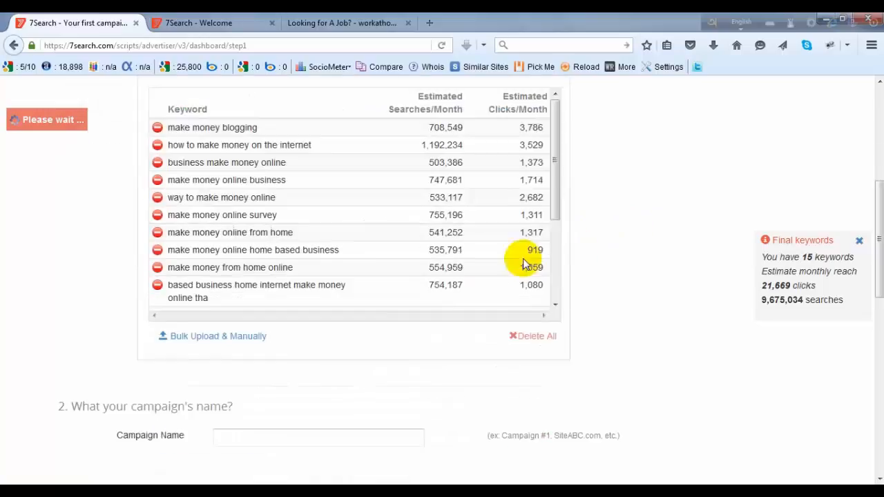
{"action": "left_click", "coordinate": [158, 125]}
{"action": "left_click", "coordinate": [157, 125]}
{"action": "left_click", "coordinate": [157, 142]}
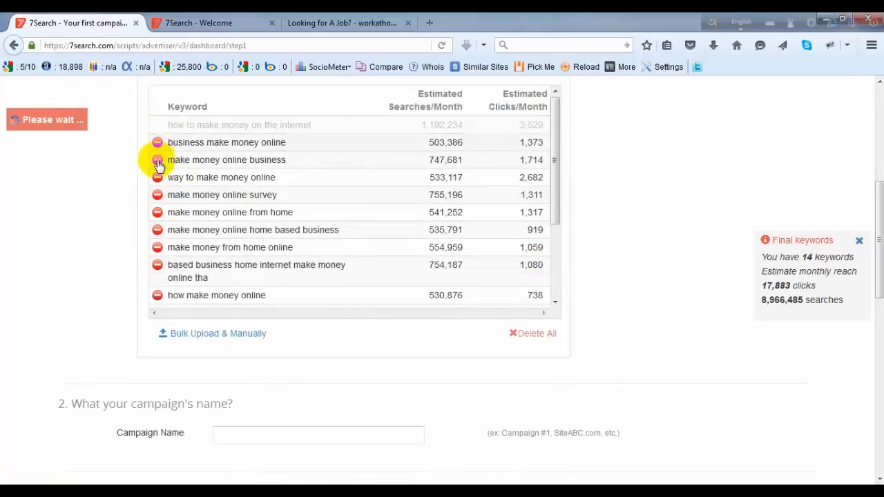
{"action": "left_click", "coordinate": [158, 179]}
{"action": "scroll", "coordinate": [667, 315], "scroll_direction": "up", "scroll_amount": 5}
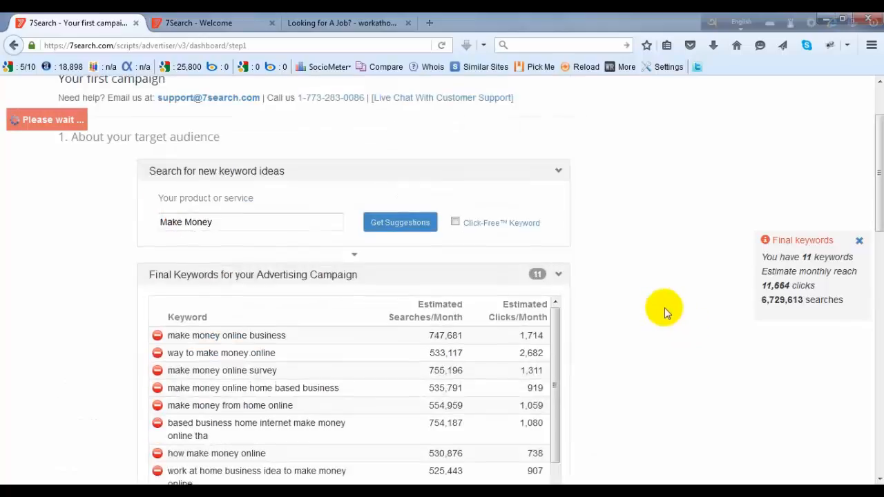
- Add the suggestions how to make money on the internet, make money blogging and make online money to the campaign, followed by all remaining suggestions
{"action": "scroll", "coordinate": [599, 276], "scroll_direction": "down", "scroll_amount": 5}
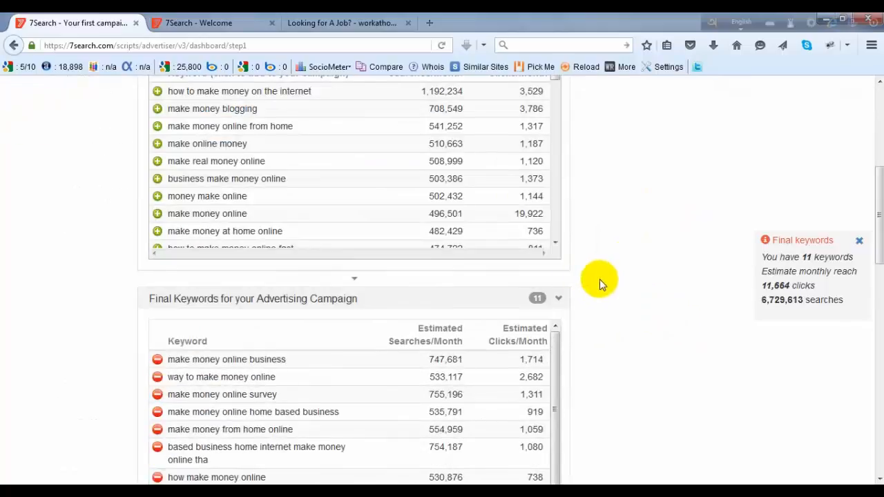
{"action": "scroll", "coordinate": [200, 207], "scroll_direction": "up", "scroll_amount": 4}
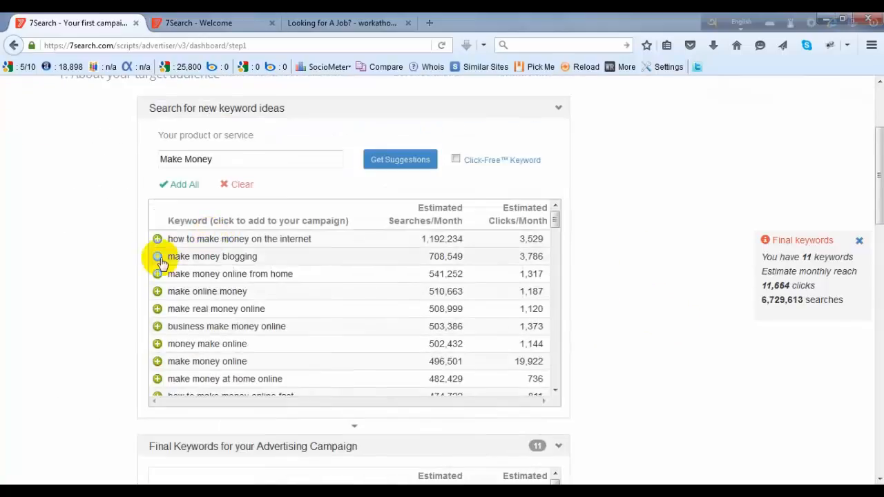
{"action": "left_click", "coordinate": [155, 245]}
{"action": "left_click", "coordinate": [158, 256]}
{"action": "left_click", "coordinate": [158, 276]}
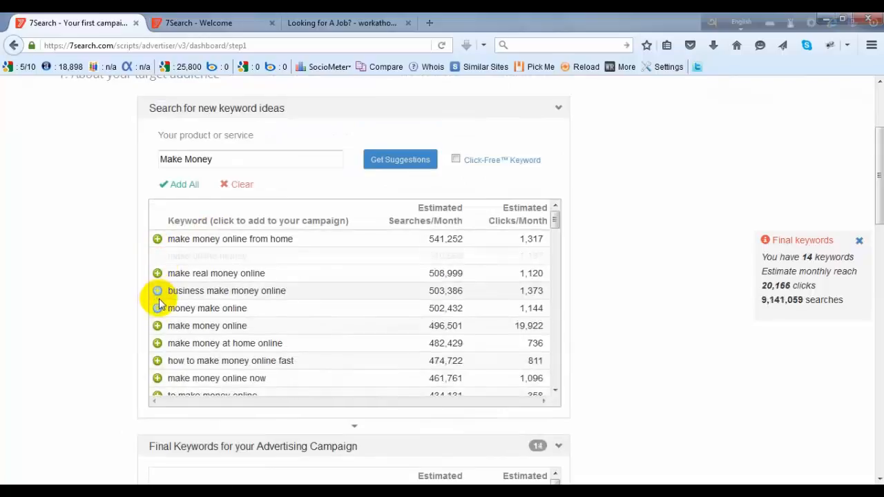
{"action": "left_click", "coordinate": [180, 187]}
- Name the campaign test offer and set its campaign type to Desktop Only
{"action": "scroll", "coordinate": [614, 199], "scroll_direction": "down", "scroll_amount": 5}
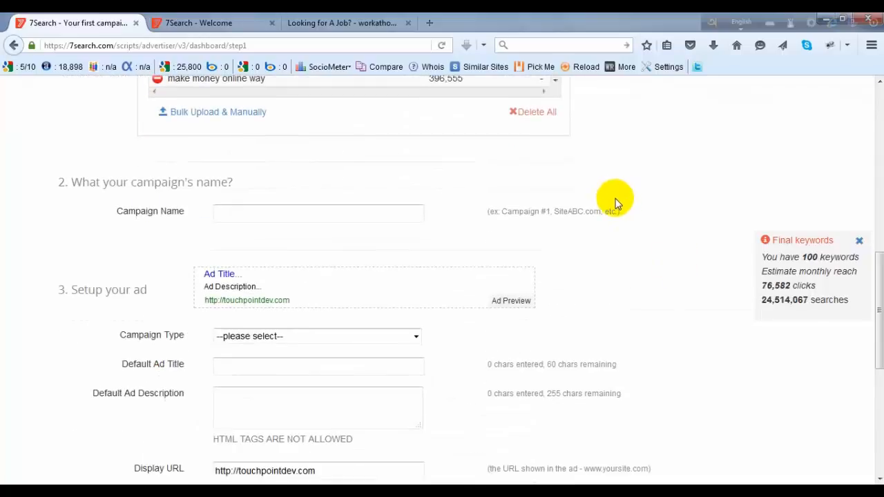
{"action": "scroll", "coordinate": [603, 210], "scroll_direction": "up", "scroll_amount": 1}
{"action": "scroll", "coordinate": [604, 210], "scroll_direction": "down", "scroll_amount": 3}
{"action": "left_click", "coordinate": [231, 146]}
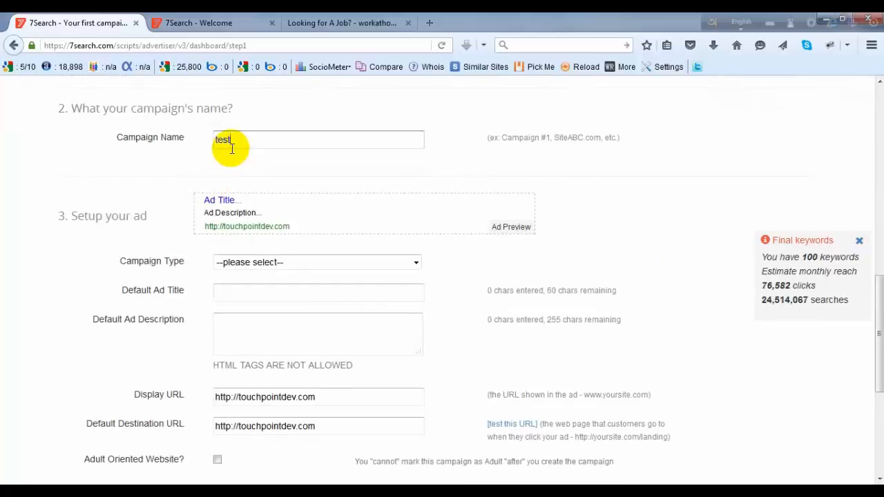
{"action": "type", "text": "test cam"}
{"action": "key", "text": "BackSpace"}
{"action": "key", "text": "BackSpace"}
{"action": "type", "text": "ffer"}
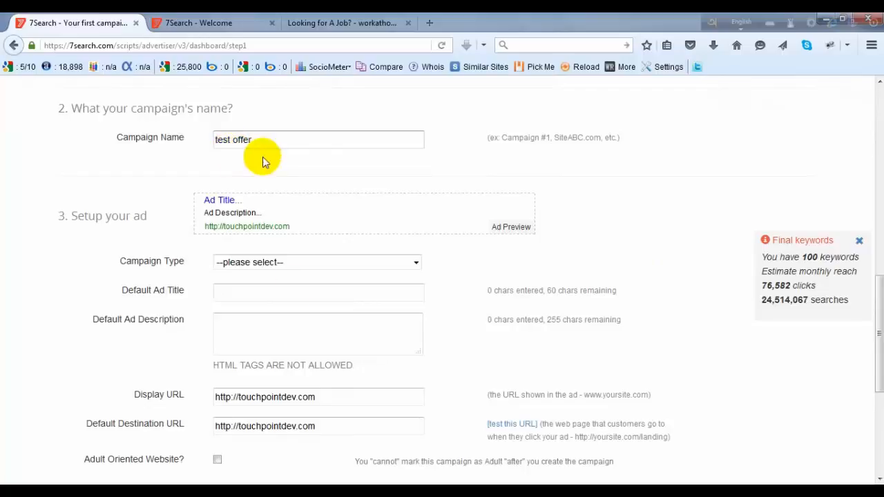
{"action": "left_click", "coordinate": [301, 262]}
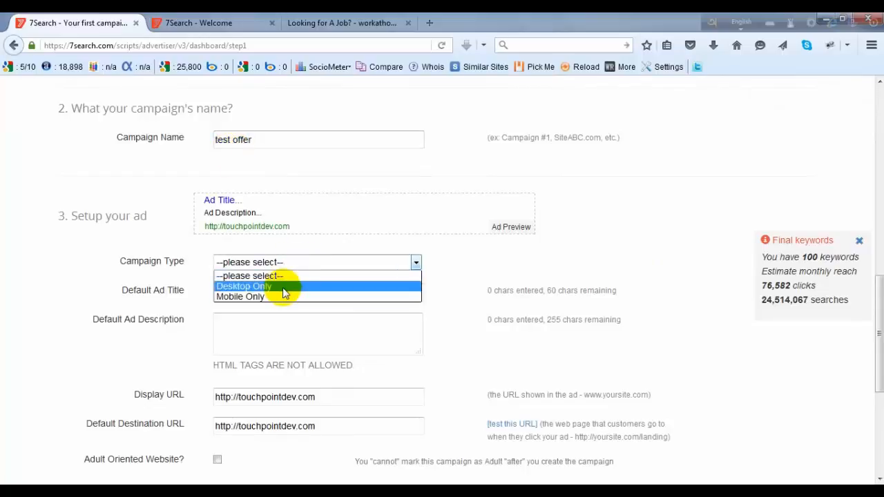
{"action": "left_click", "coordinate": [283, 287]}
- Enter Demo Title as the default ad title and copy it into the default ad description
{"action": "left_click", "coordinate": [291, 293]}
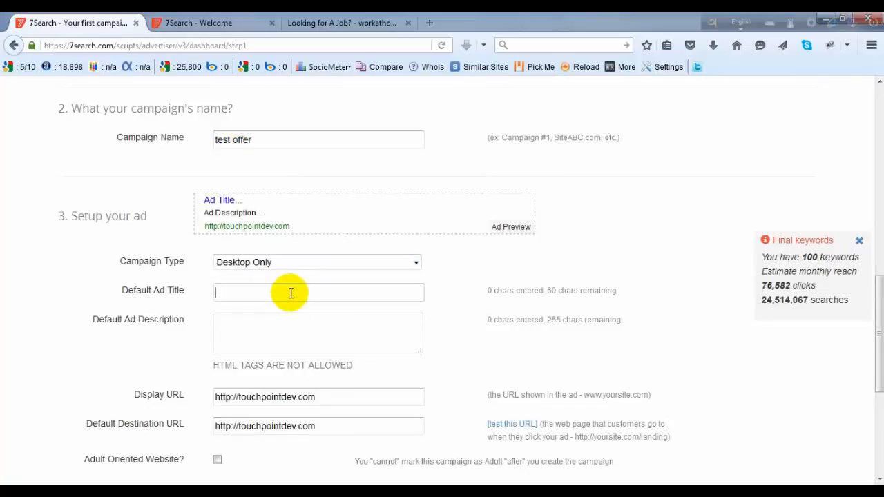
{"action": "type", "text": "Demo Title"}
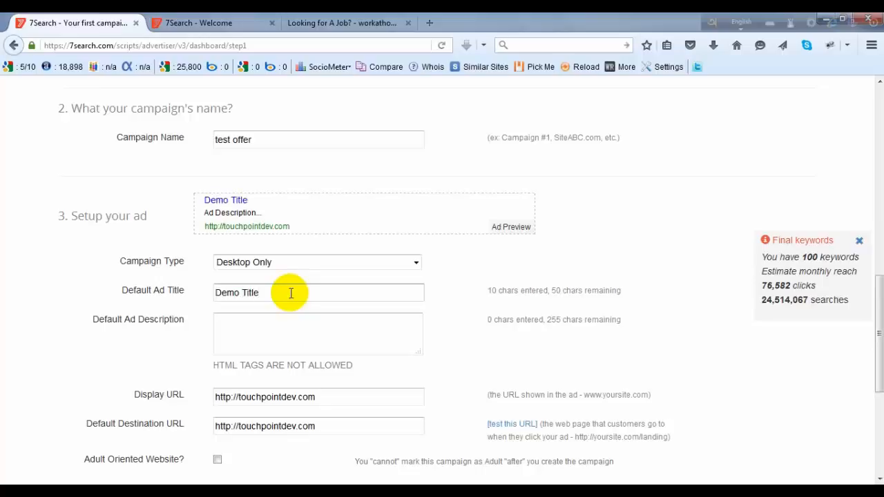
{"action": "key", "text": "ctrl+a"}
{"action": "key", "text": "ctrl+c"}
{"action": "left_click", "coordinate": [253, 338]}
{"action": "key", "text": "ctrl+v"}
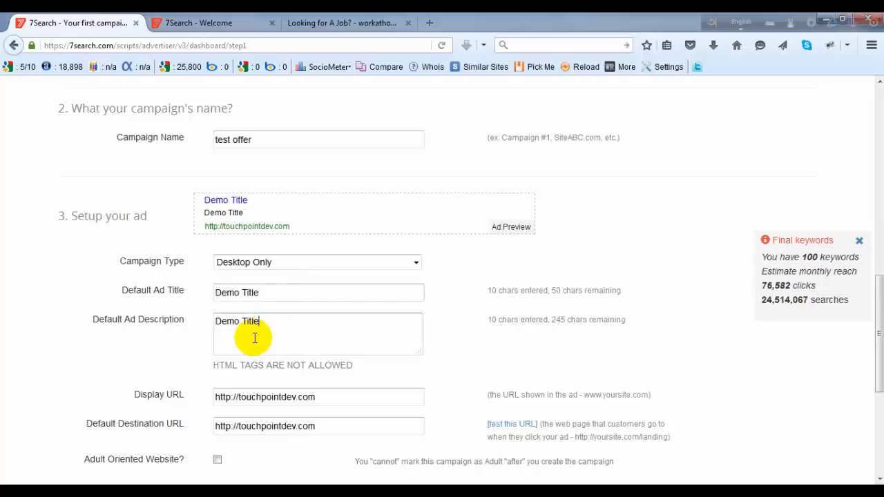
- Replace the default ad title with Learn How to earn money online and use the same text as the ad description
{"action": "left_click_drag", "start_coordinate": [269, 327], "coordinate": [177, 322]}
{"action": "left_click_drag", "start_coordinate": [262, 296], "coordinate": [170, 292]}
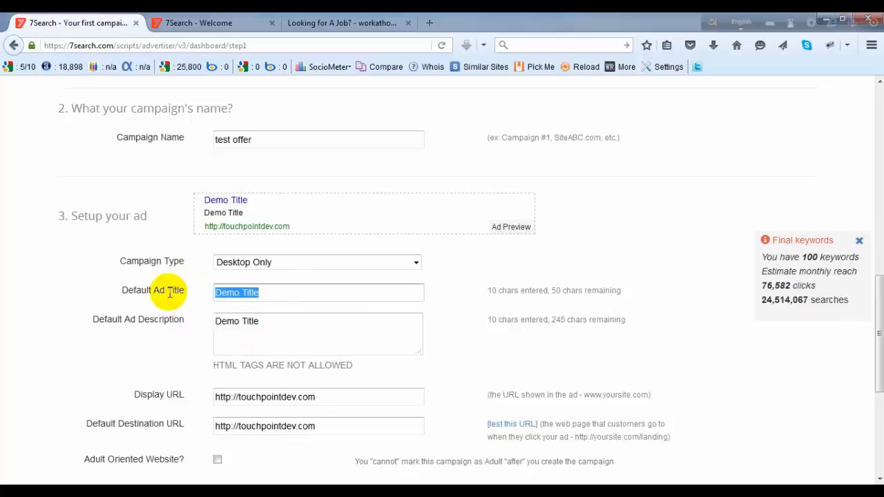
{"action": "type", "text": "Learn "}
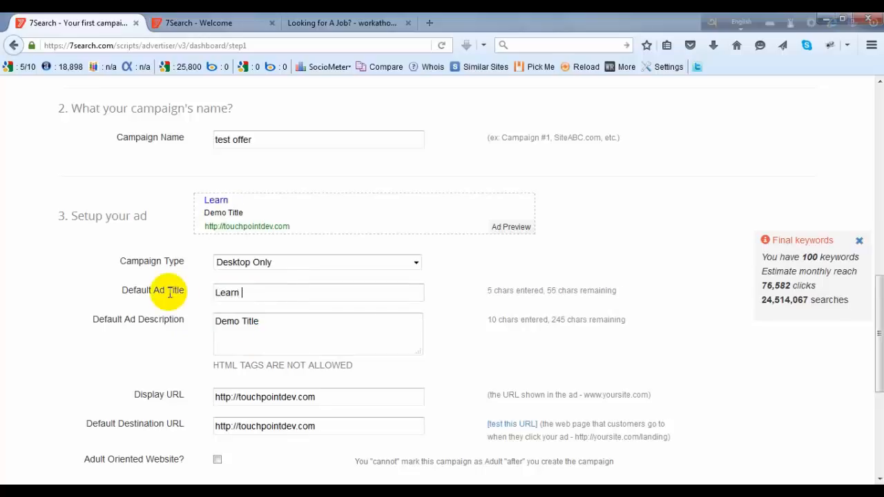
{"action": "type", "text": "How to earn mo"}
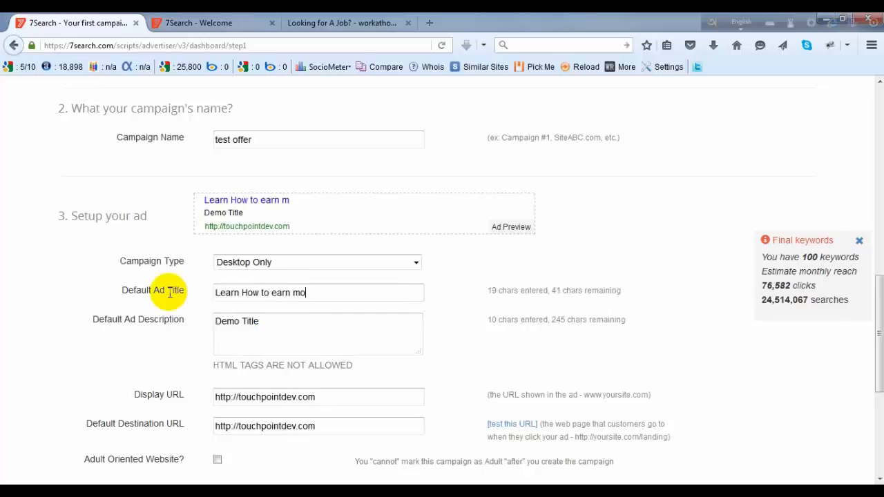
{"action": "type", "text": "ney online"}
{"action": "key", "text": "Tab"}
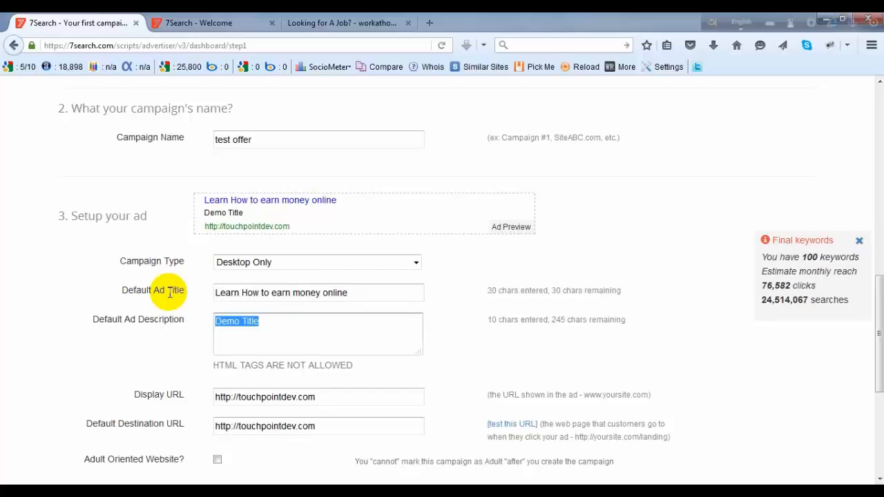
{"action": "left_click_drag", "start_coordinate": [358, 292], "coordinate": [141, 296]}
{"action": "left_click_drag", "start_coordinate": [260, 321], "coordinate": [180, 321]}
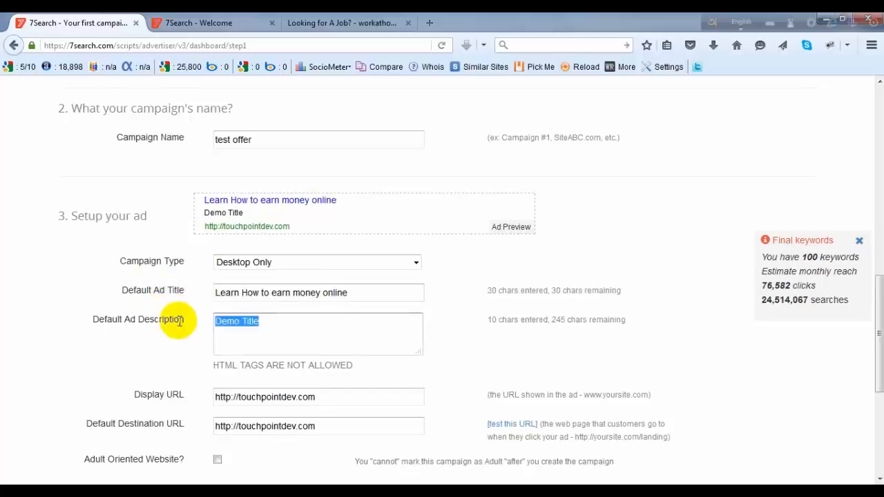
{"action": "key", "text": "ctrl+v"}
{"action": "scroll", "coordinate": [237, 320], "scroll_direction": "down", "scroll_amount": 3}
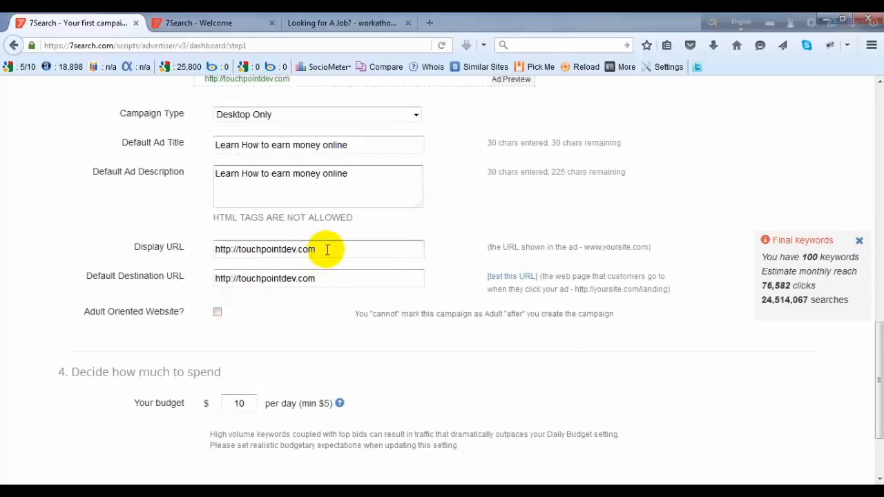
{"action": "left_click_drag", "start_coordinate": [327, 249], "coordinate": [51, 249]}
{"action": "left_click", "coordinate": [345, 249]}
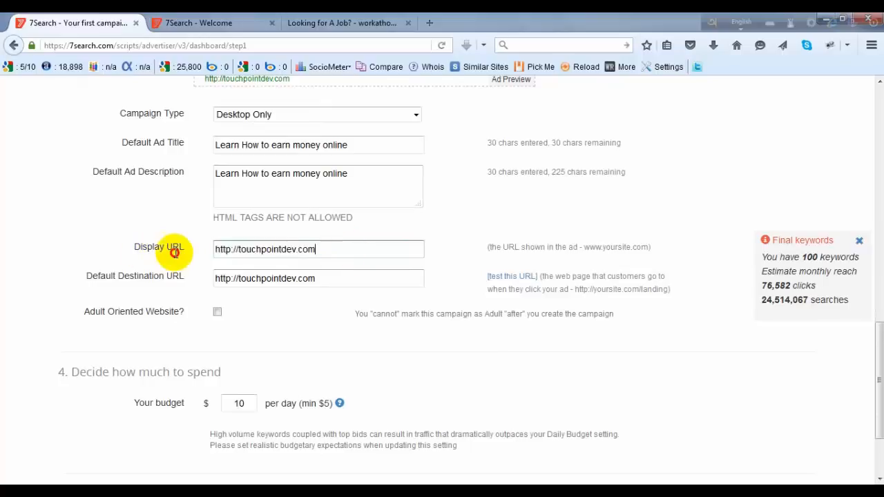
{"action": "left_click_drag", "start_coordinate": [174, 253], "coordinate": [145, 253]}
{"action": "left_click", "coordinate": [257, 250]}
{"action": "left_click_drag", "start_coordinate": [344, 249], "coordinate": [241, 245]}
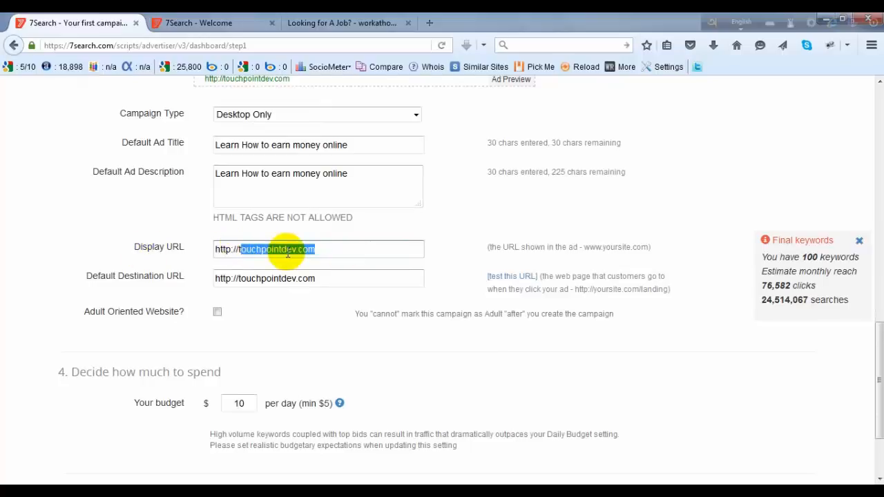
{"action": "key", "text": "BackSpace"}
{"action": "key", "text": "BackSpace"}
{"action": "type", "text": "ww"}
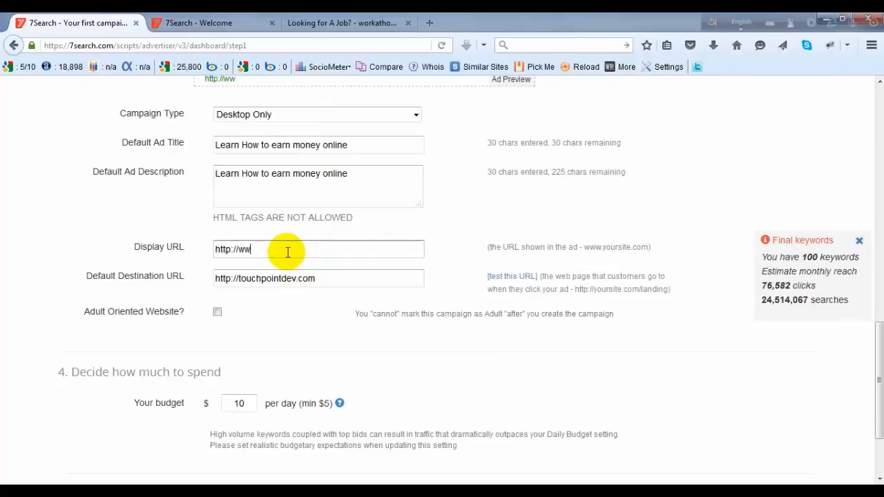
{"action": "type", "text": "w.makemoney"}
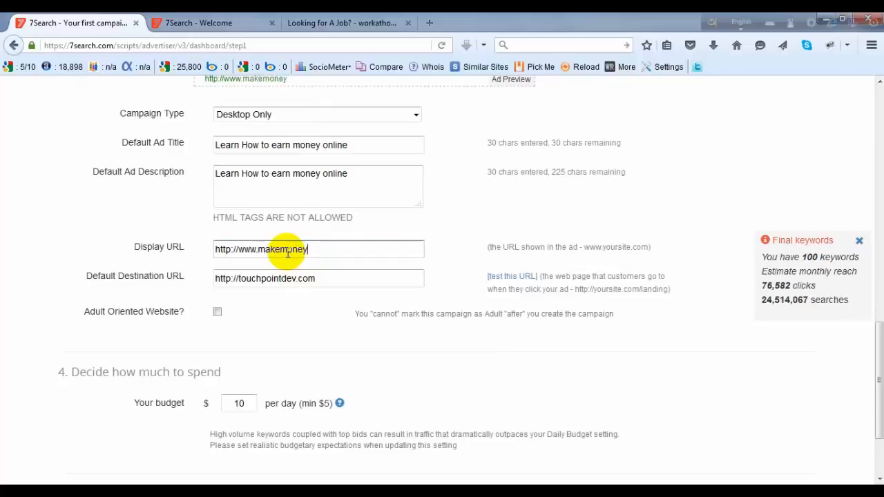
{"action": "type", "text": ".com"}
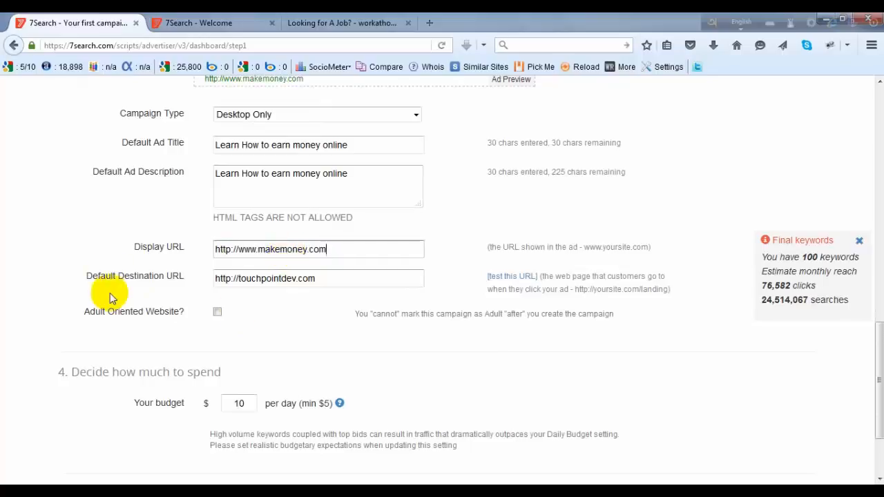
{"action": "left_click_drag", "start_coordinate": [345, 278], "coordinate": [142, 291]}
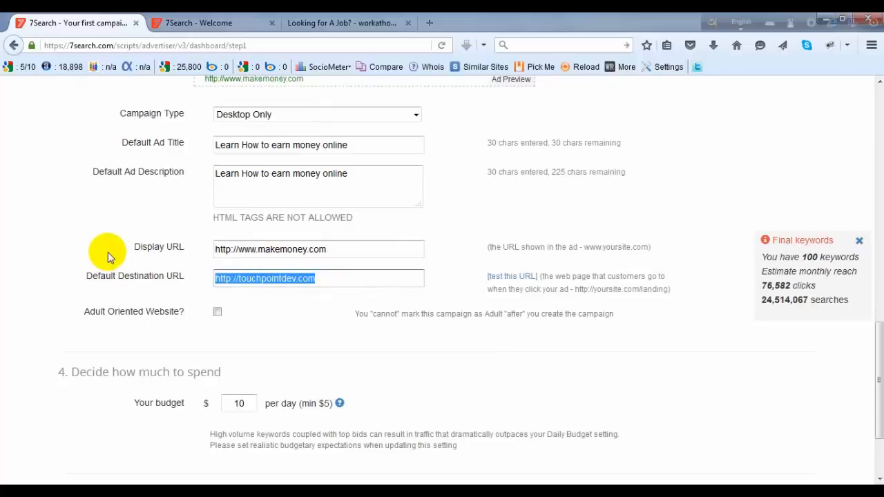
{"action": "left_click", "coordinate": [315, 278]}
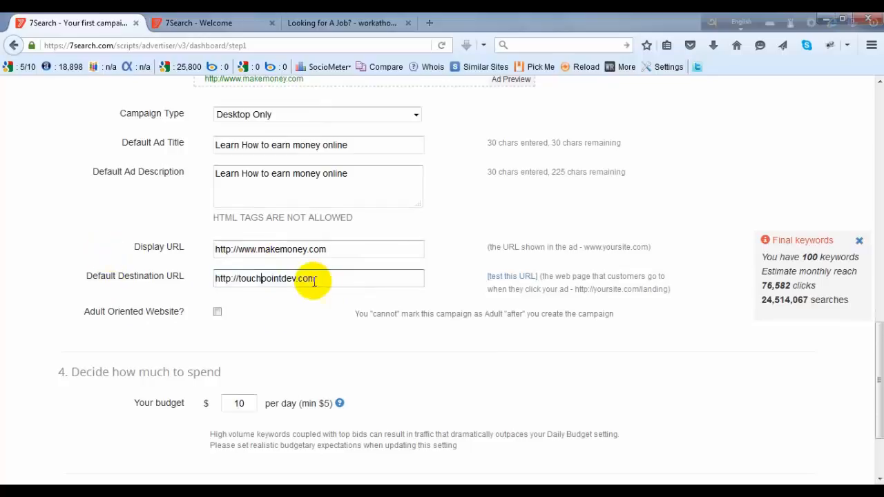
{"action": "left_click_drag", "start_coordinate": [325, 278], "coordinate": [142, 278]}
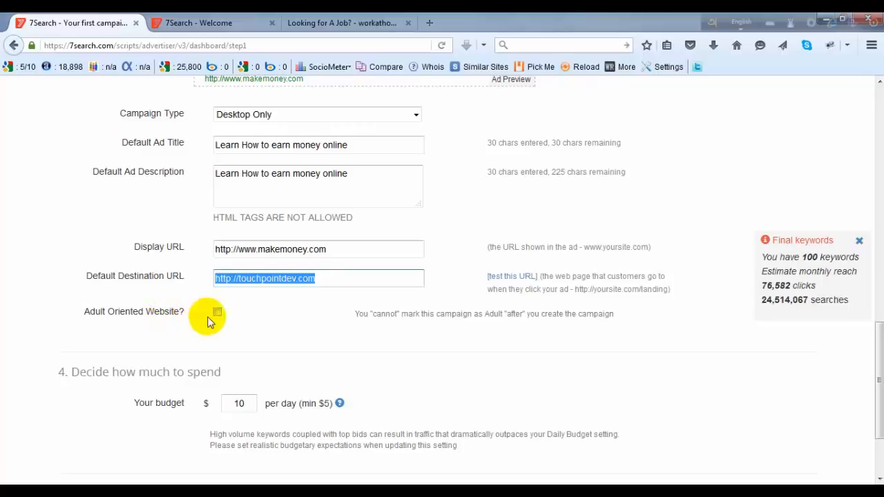
- Set the campaign's daily budget to $5, and save the campaign to continue the sign-up
{"action": "scroll", "coordinate": [302, 312], "scroll_direction": "down", "scroll_amount": 3}
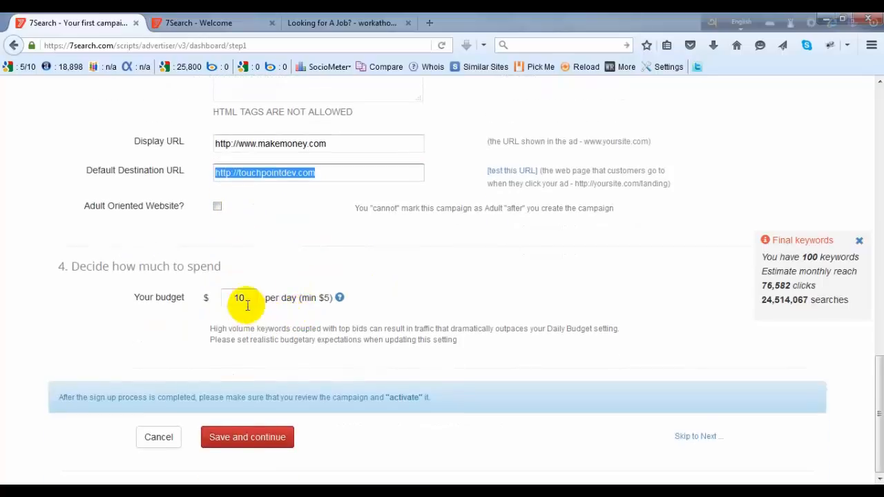
{"action": "double_click", "coordinate": [228, 298]}
{"action": "type", "text": "5"}
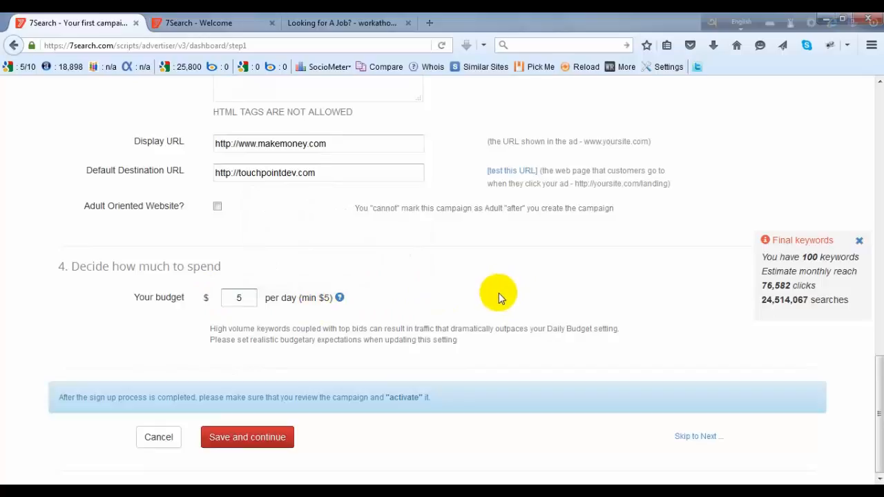
{"action": "left_click", "coordinate": [260, 447]}
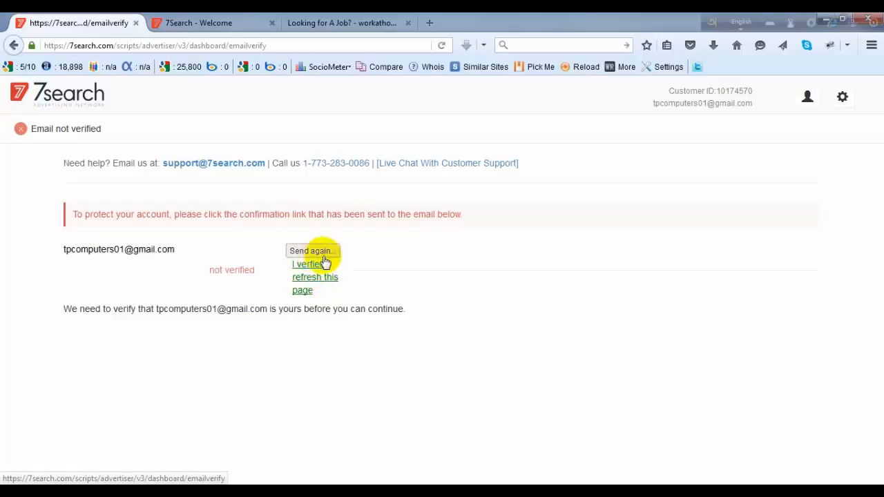
- Open the advertiser account's My Profile page from the email verification page
{"action": "left_click_drag", "start_coordinate": [323, 281], "coordinate": [59, 249]}
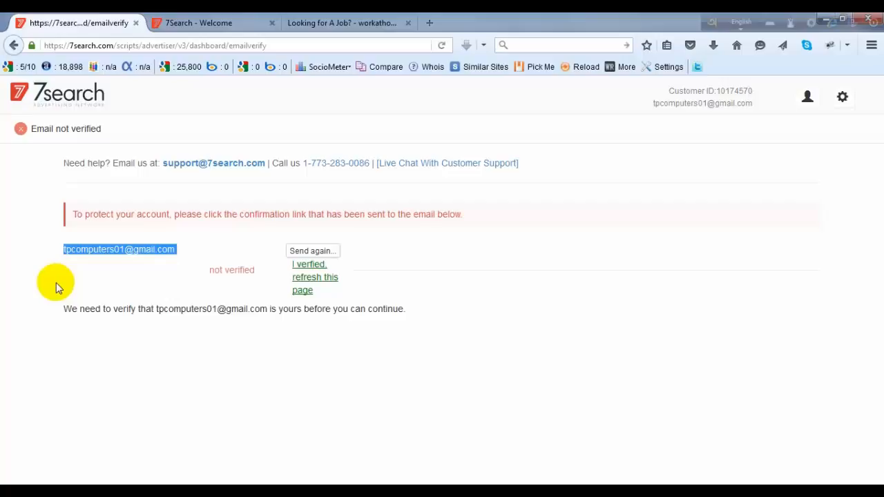
{"action": "left_click", "coordinate": [840, 100]}
{"action": "left_click", "coordinate": [807, 97]}
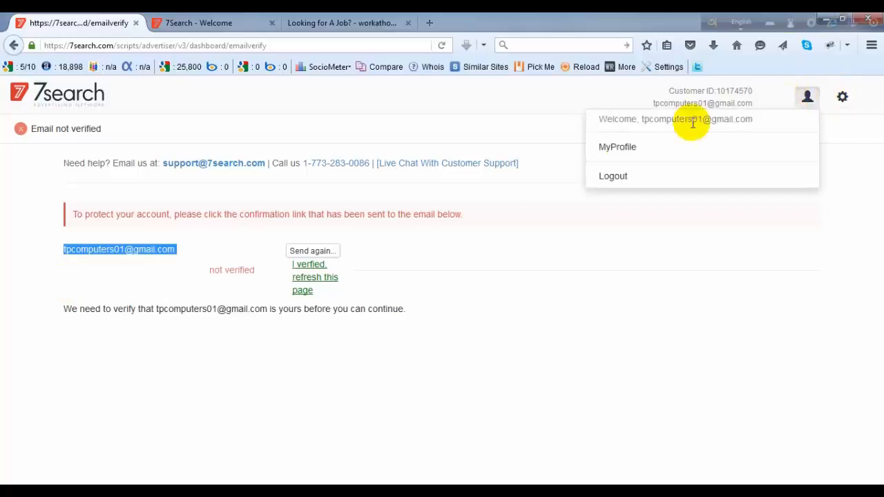
{"action": "left_click", "coordinate": [620, 151]}
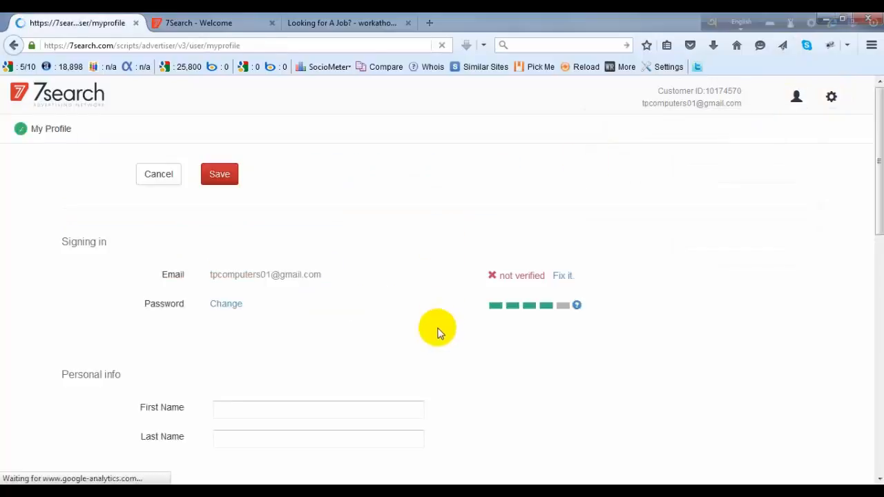
- Examine the sign-in, personal, company and contact info fields on the My Profile page
{"action": "scroll", "coordinate": [395, 309], "scroll_direction": "down", "scroll_amount": 2}
{"action": "scroll", "coordinate": [397, 308], "scroll_direction": "down", "scroll_amount": 3}
{"action": "scroll", "coordinate": [444, 288], "scroll_direction": "up", "scroll_amount": 5}
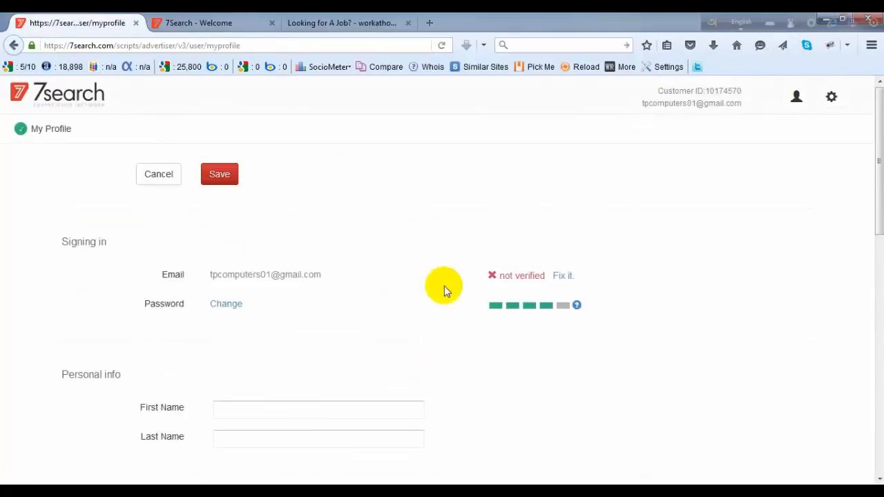
{"action": "scroll", "coordinate": [361, 292], "scroll_direction": "down", "scroll_amount": 7}
{"action": "scroll", "coordinate": [400, 304], "scroll_direction": "down", "scroll_amount": 2}
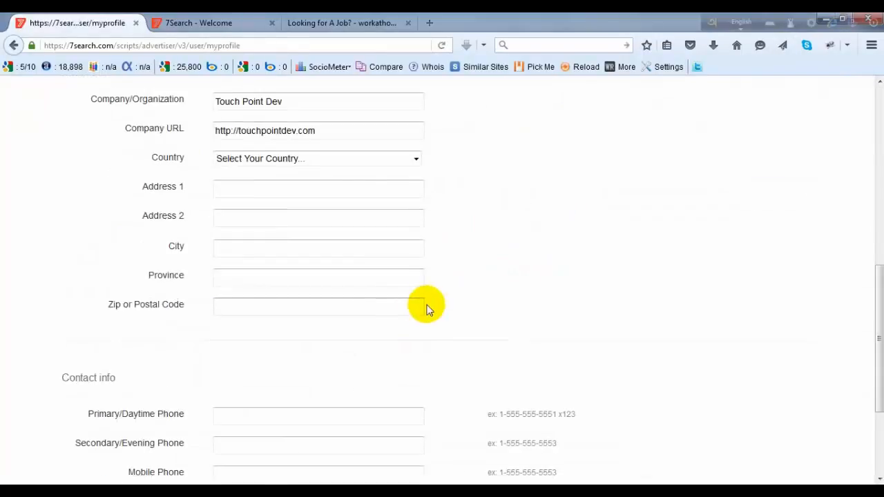
{"action": "scroll", "coordinate": [424, 303], "scroll_direction": "up", "scroll_amount": 4}
{"action": "scroll", "coordinate": [426, 303], "scroll_direction": "down", "scroll_amount": 5}
{"action": "scroll", "coordinate": [424, 301], "scroll_direction": "up", "scroll_amount": 5}
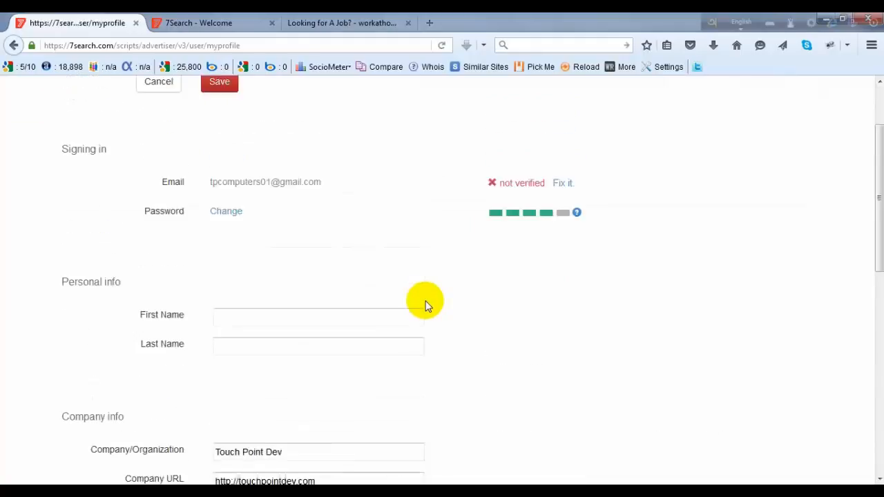
{"action": "scroll", "coordinate": [419, 297], "scroll_direction": "down", "scroll_amount": 6}
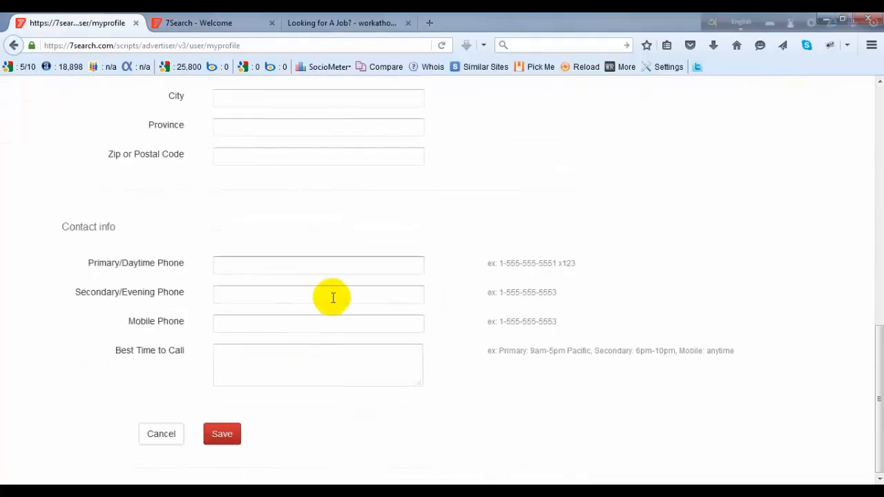
{"action": "scroll", "coordinate": [325, 304], "scroll_direction": "up", "scroll_amount": 6}
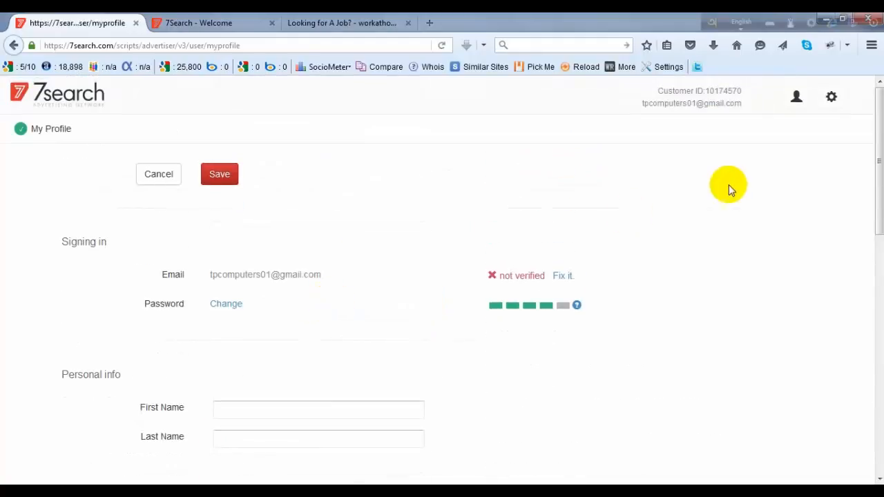